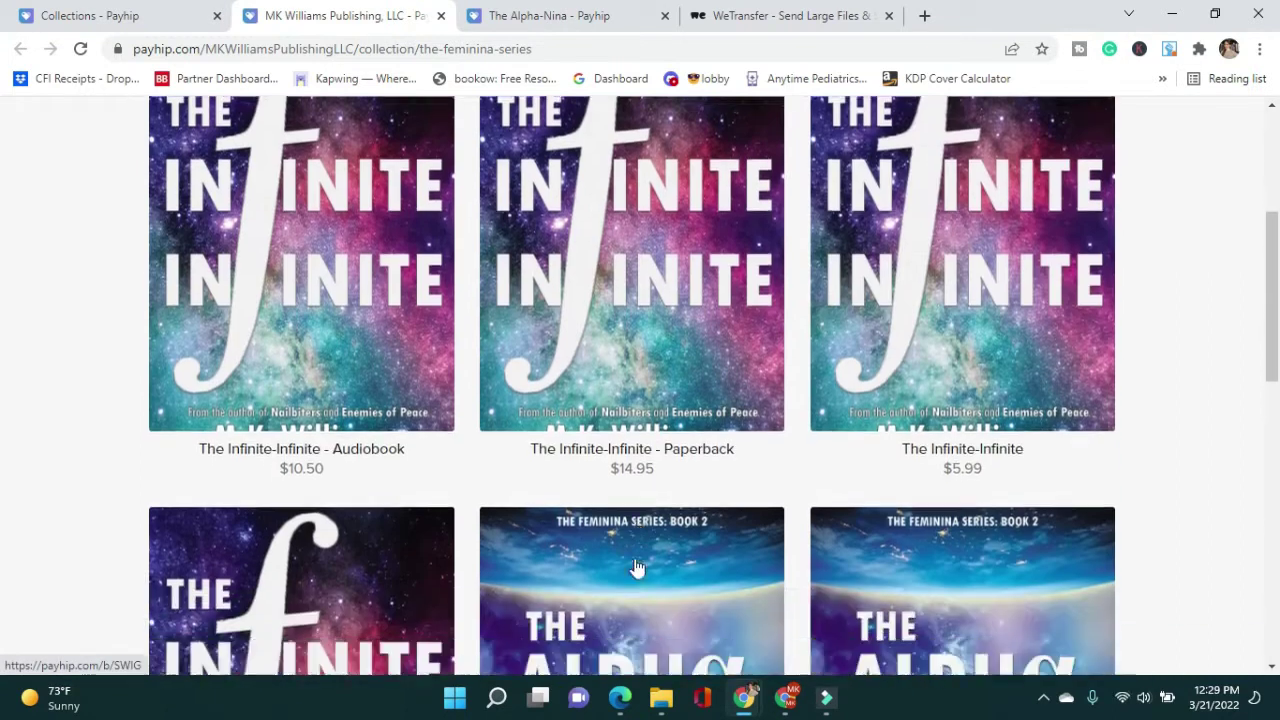
Scroll down the Feminina Series collection to The Alpha-Nina covers, then switch to WeTransfer
scroll(636, 568, "down", 3)
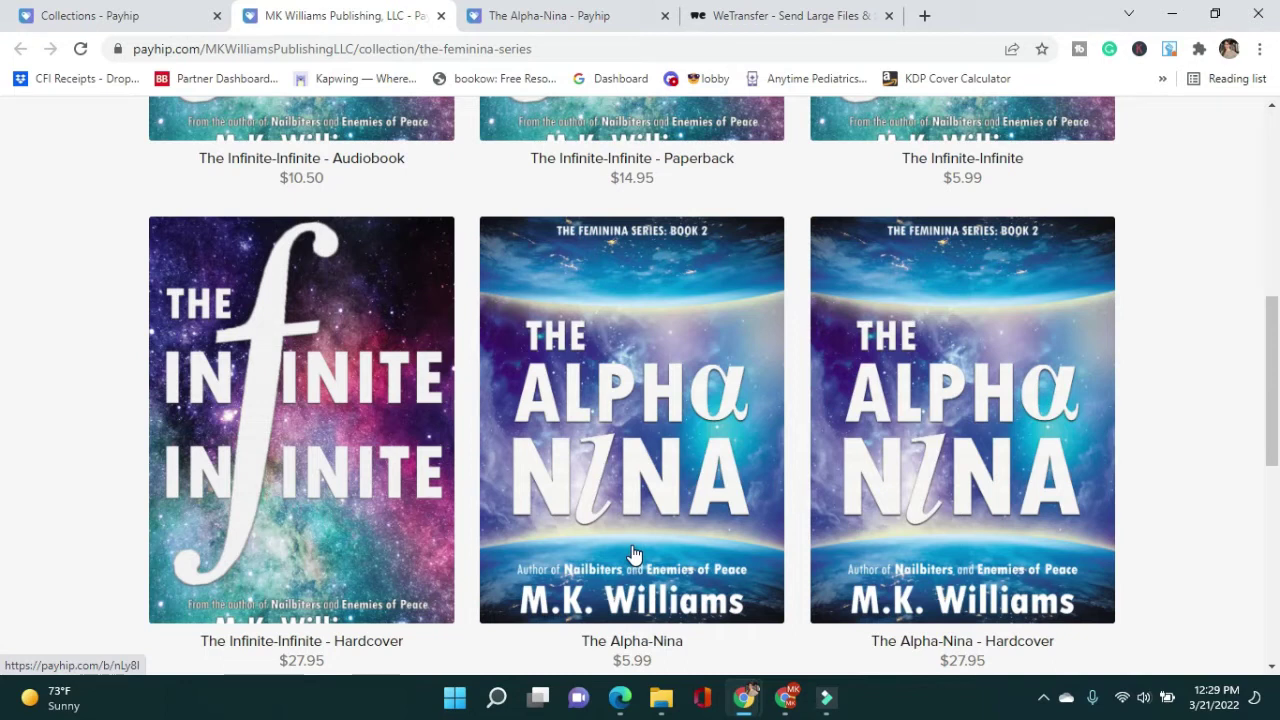
left_click(779, 17)
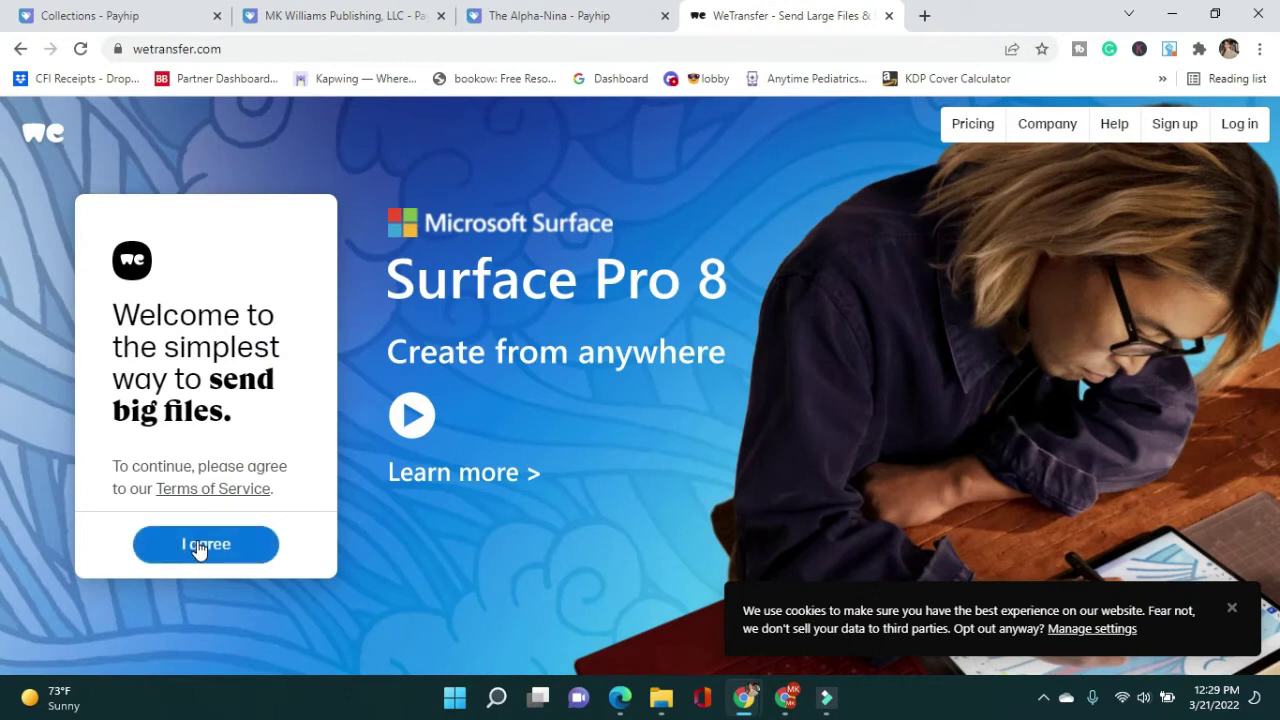
Accept WeTransfer's terms and fill in the recipient and sender e-mail addresses
left_click(199, 548)
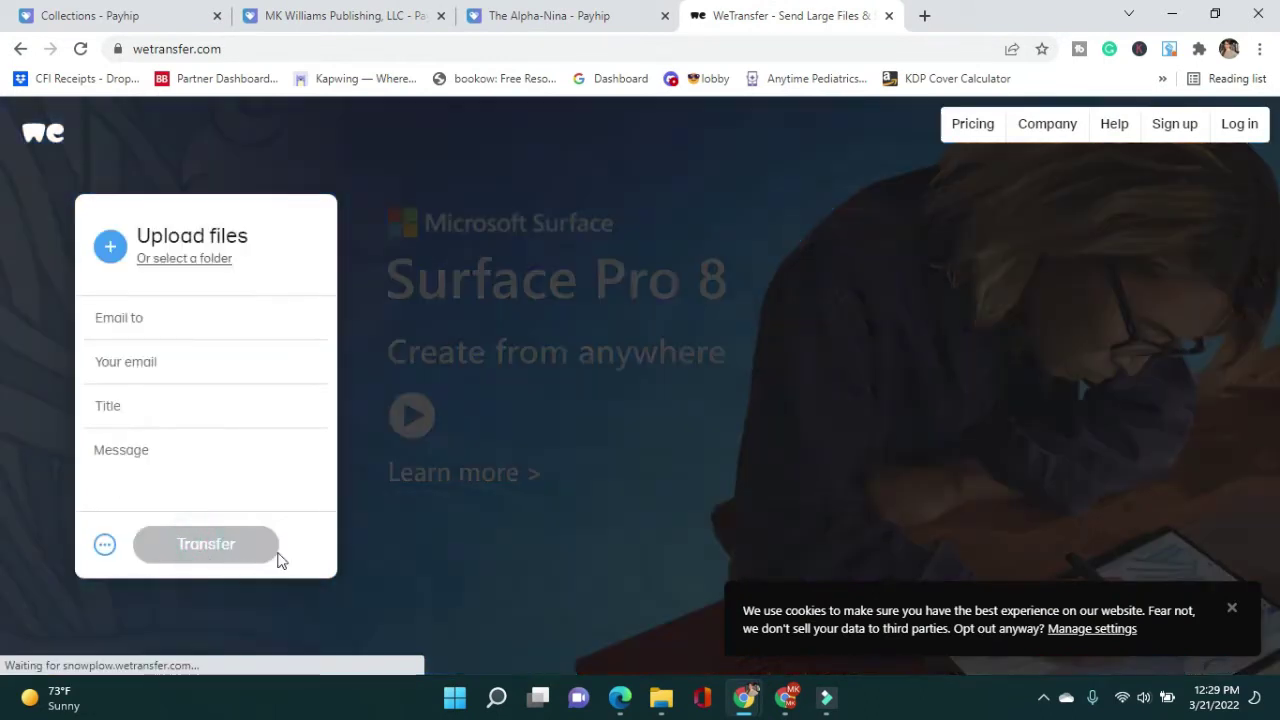
left_click(187, 328)
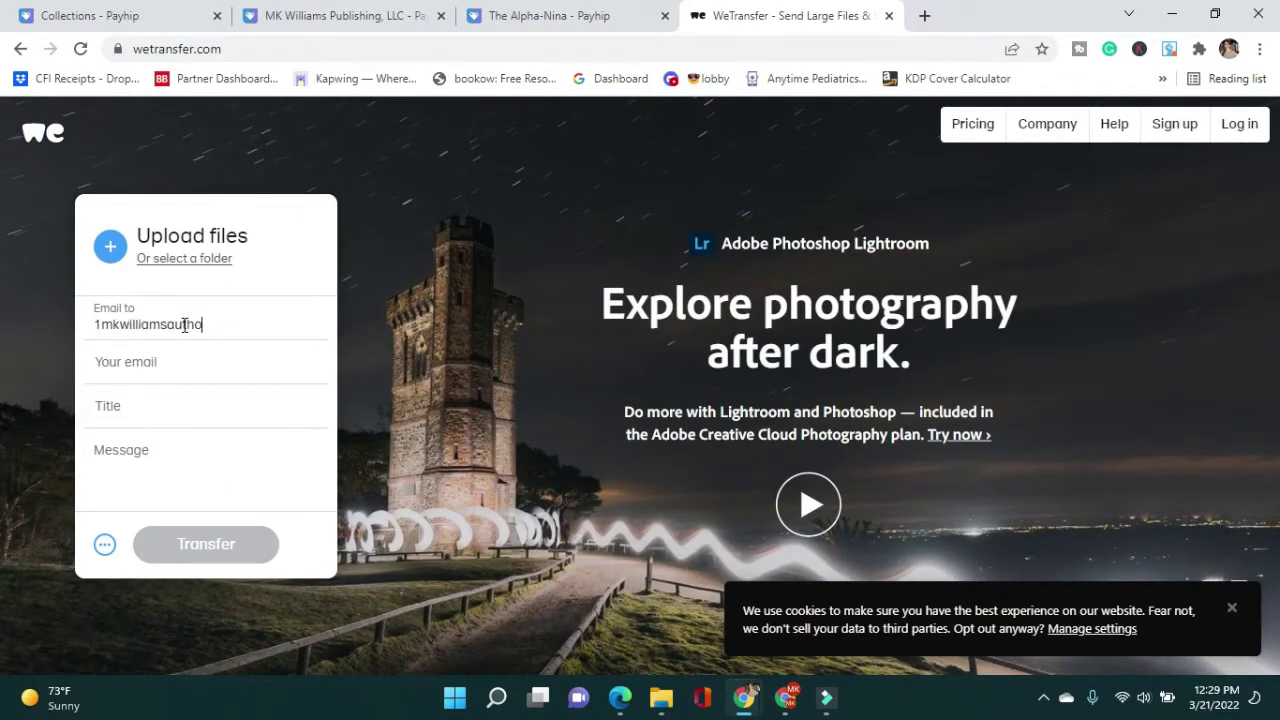
key("Tab")
type("1")
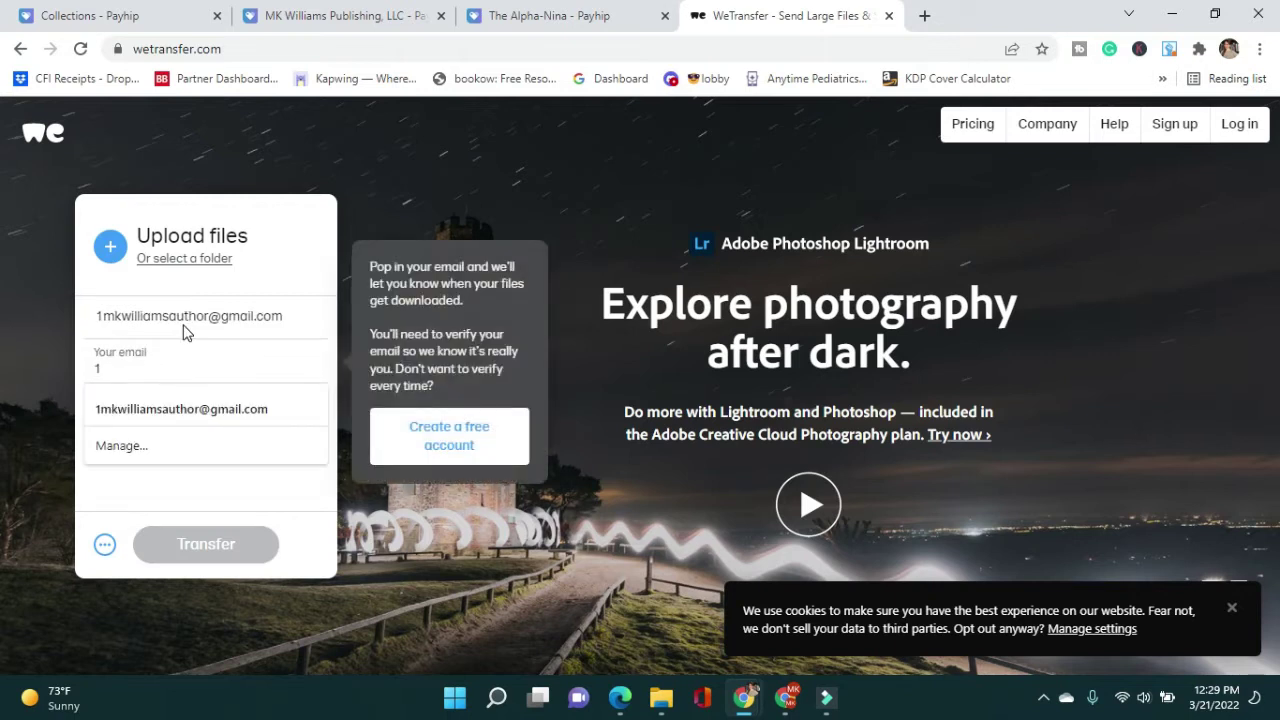
left_click(178, 408)
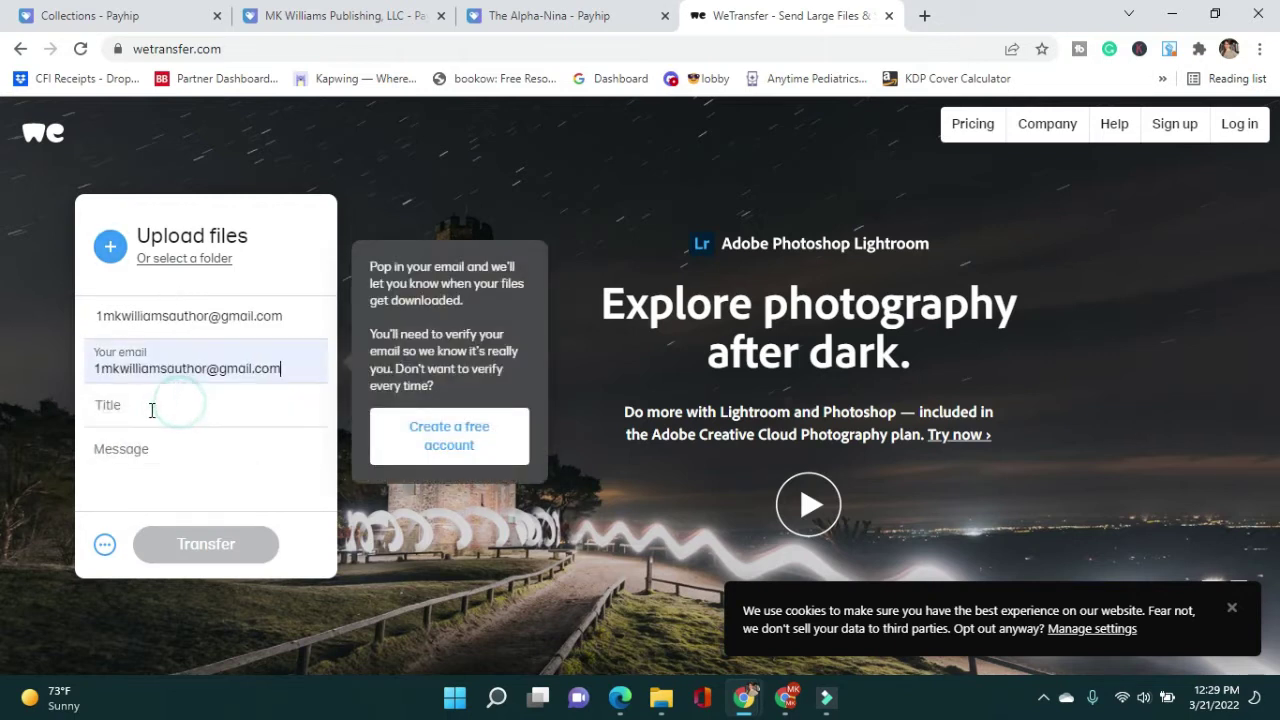
Title the transfer 'The Alpha-Nina Audiobook' and bring up the audiobook files folder
left_click(151, 410)
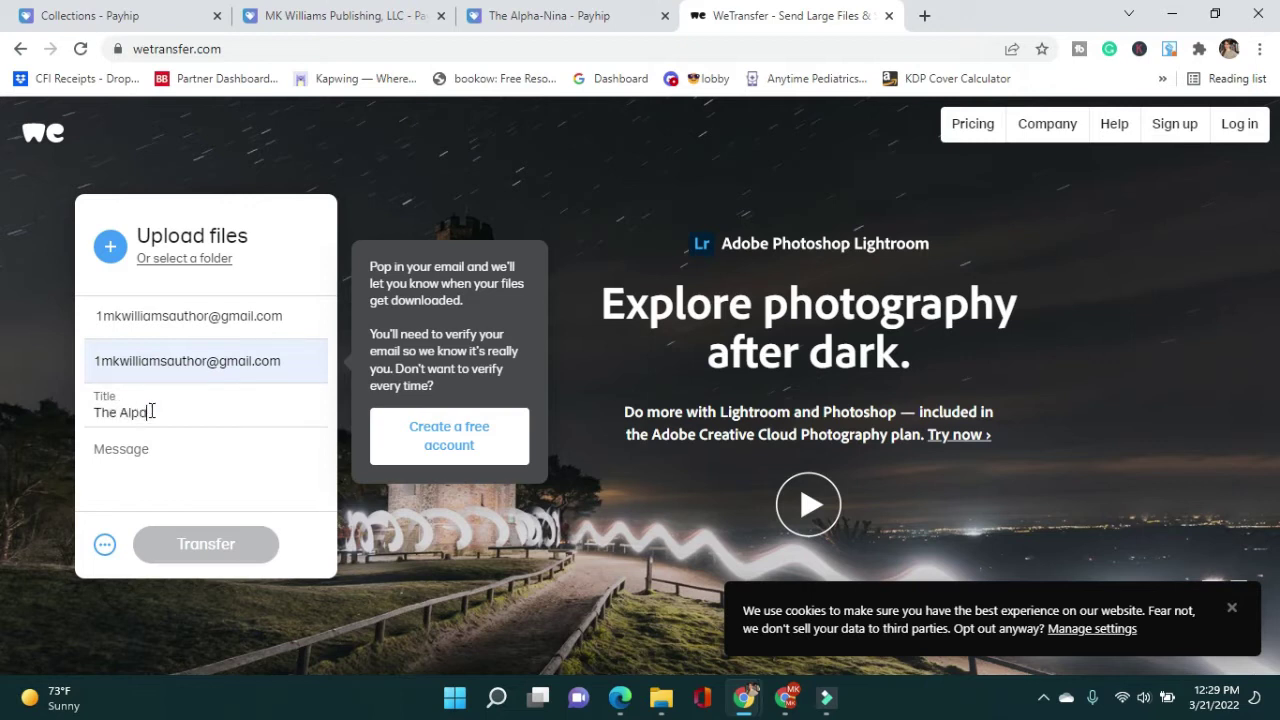
type("The Alph")
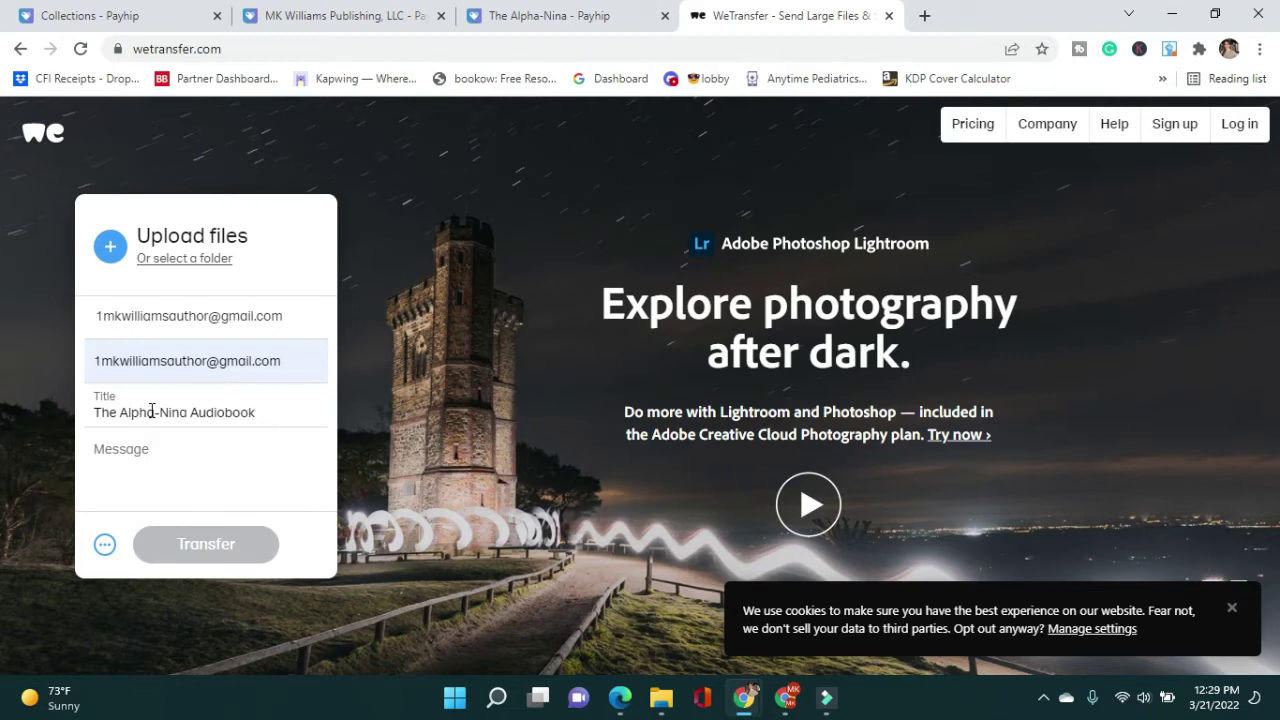
left_click(661, 697)
Select MP3s 1 Opening Credits through 66 End credits and drag all 66 into WeTransfer
left_click_drag(530, 10, 851, 72)
scroll(712, 462, "up", 13)
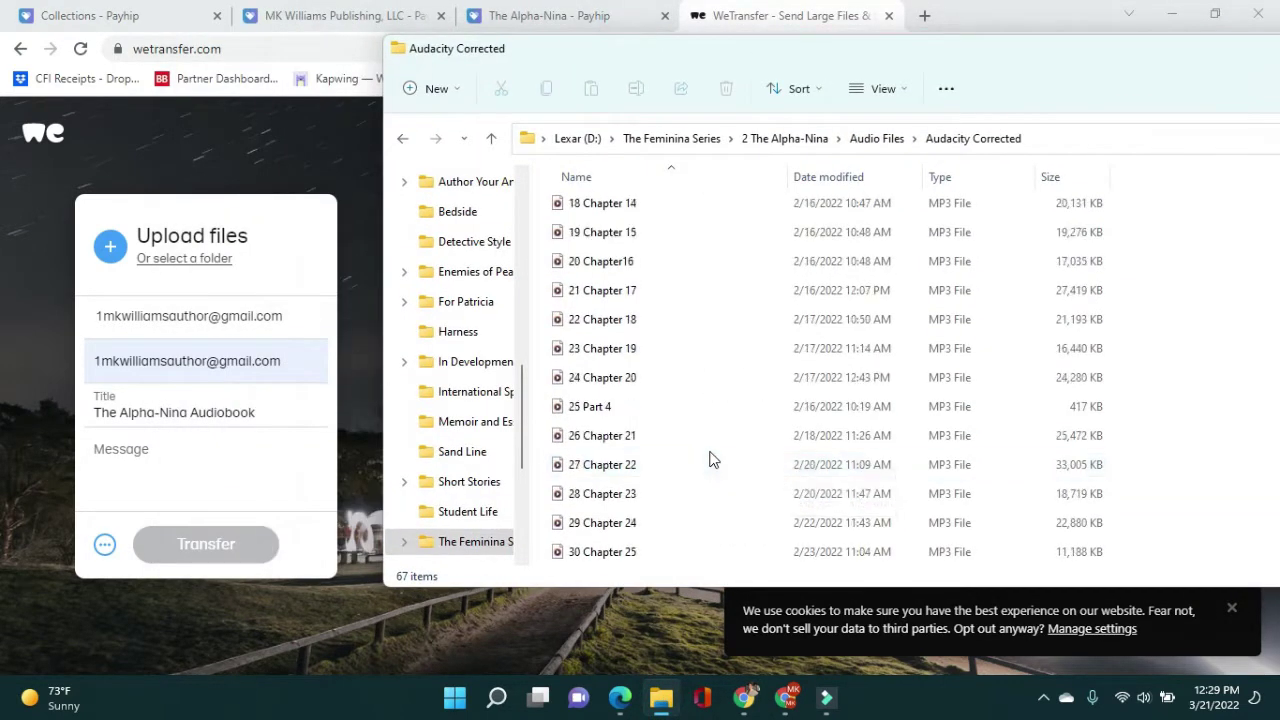
scroll(712, 462, "up", 3)
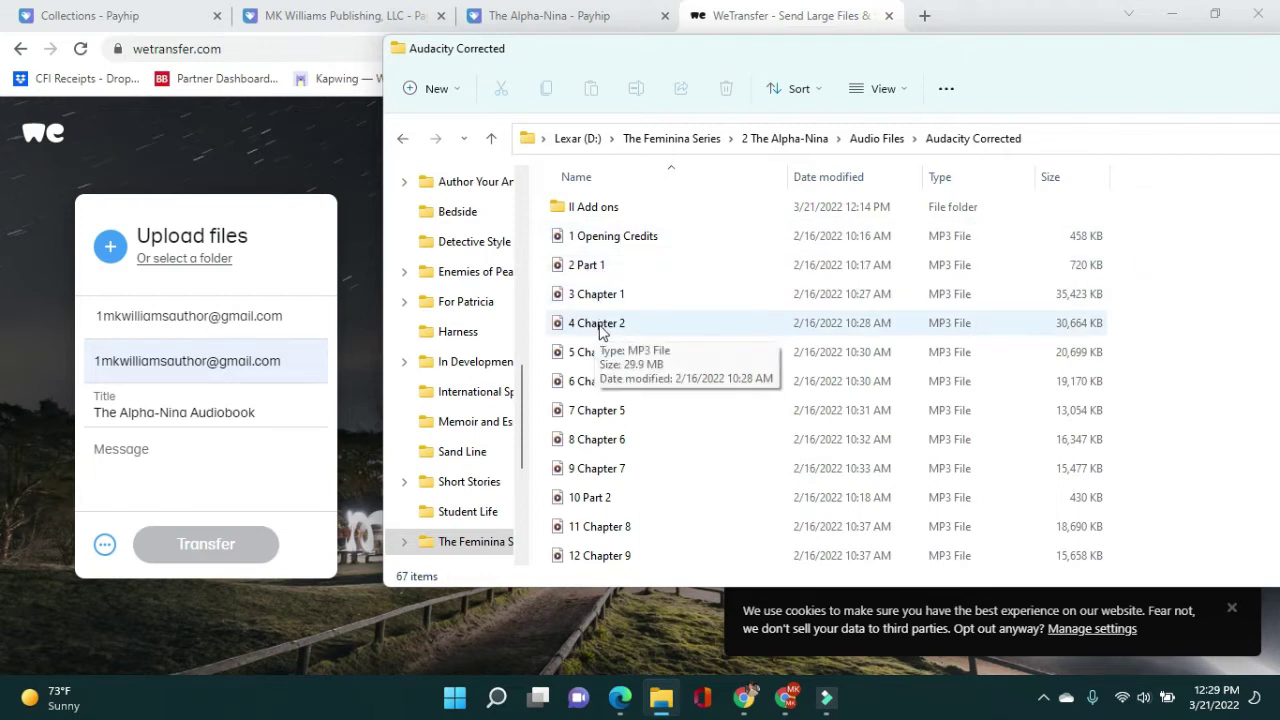
left_click(601, 237)
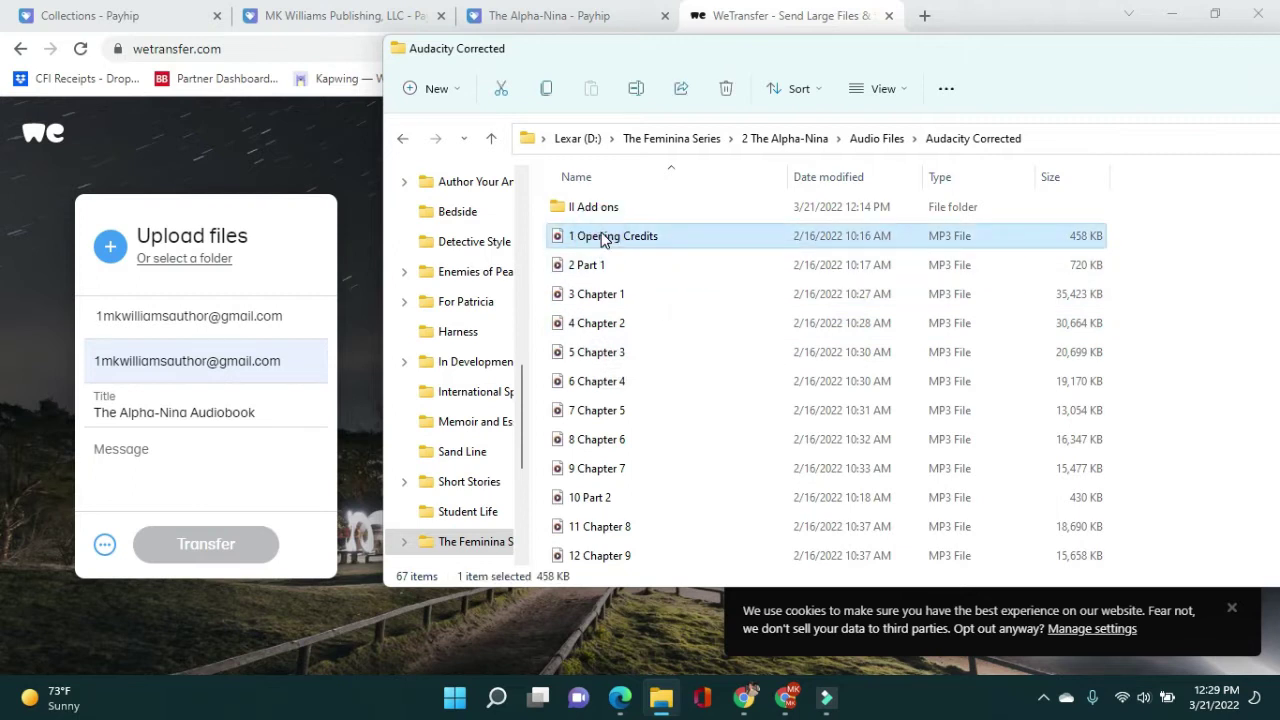
scroll(645, 265, "down", 18)
scroll(635, 400, "up", 18)
scroll(623, 354, "down", 18)
left_click(627, 552, "shift")
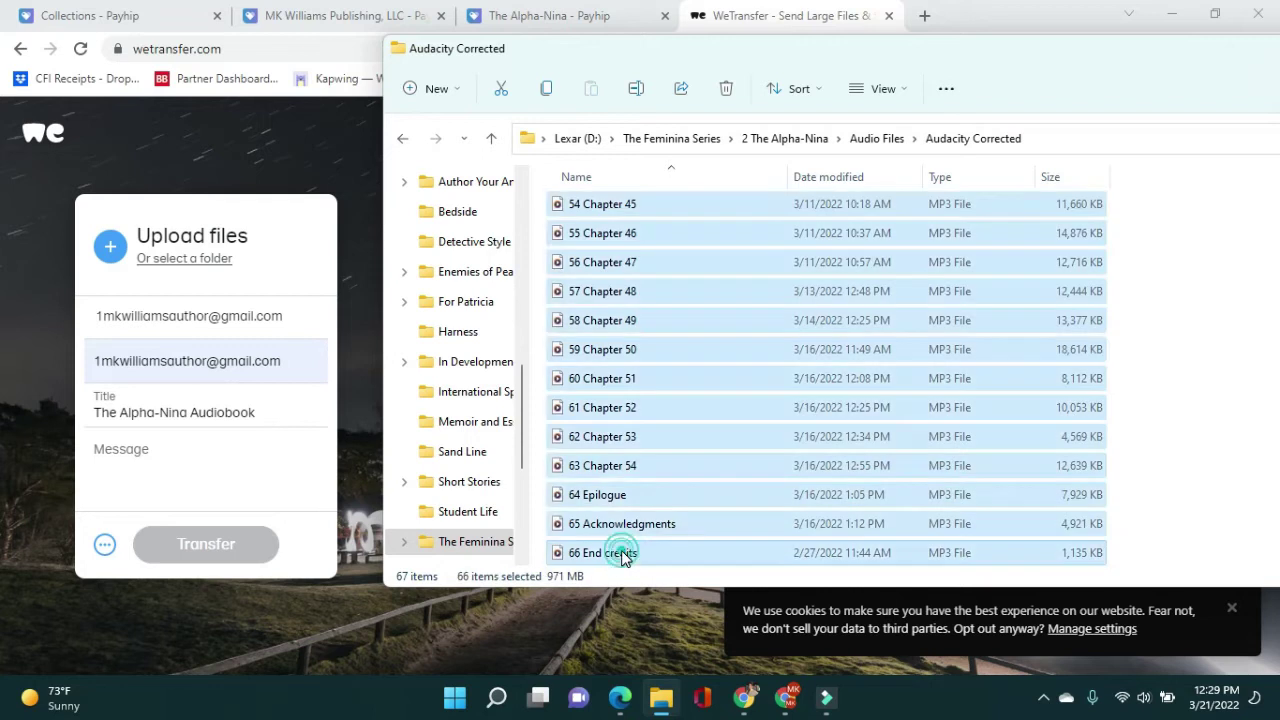
left_click_drag(607, 388, 169, 242)
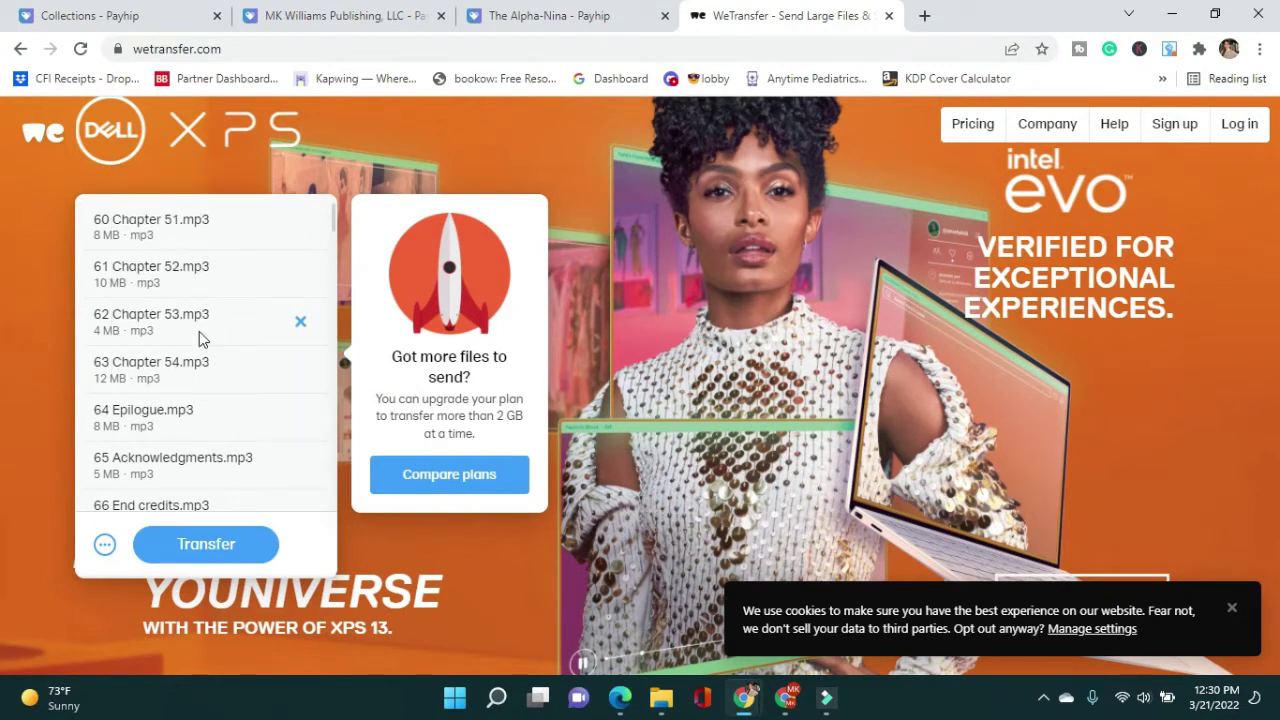
Send the transfer and submit the emailed verification code to confirm the sender
scroll(199, 331, "up", 15)
scroll(199, 331, "down", 20)
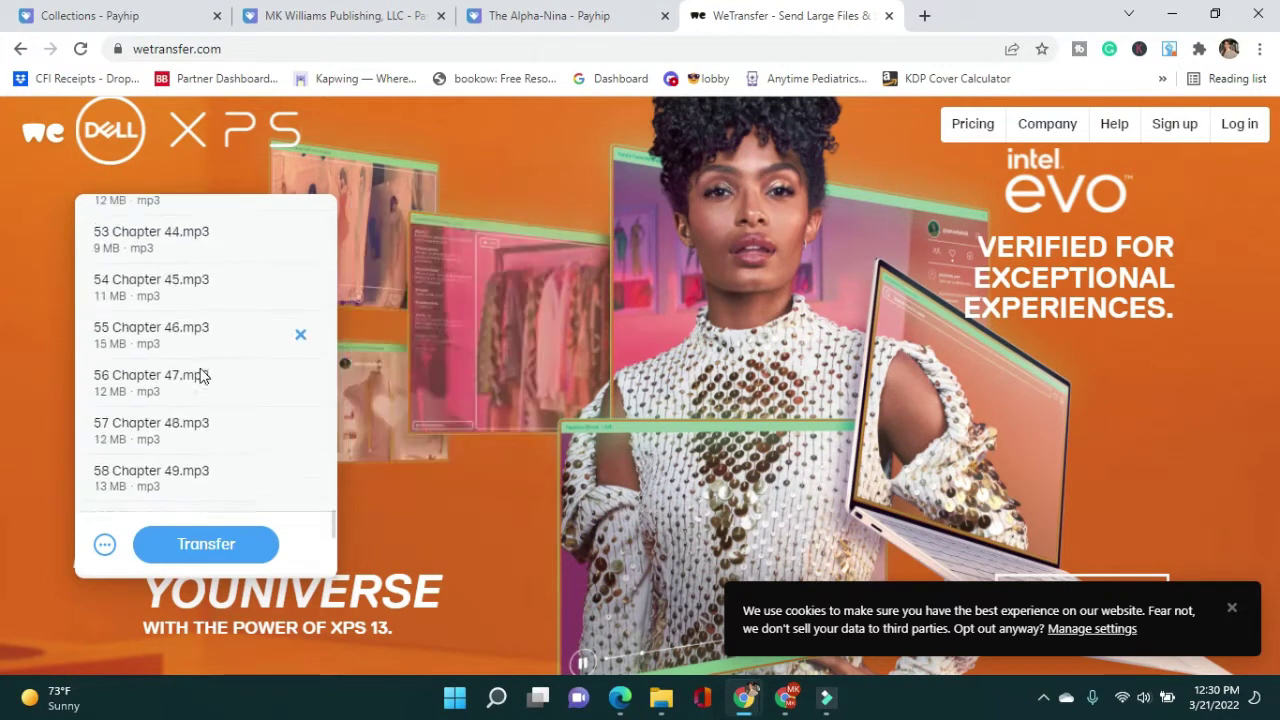
left_click(183, 547)
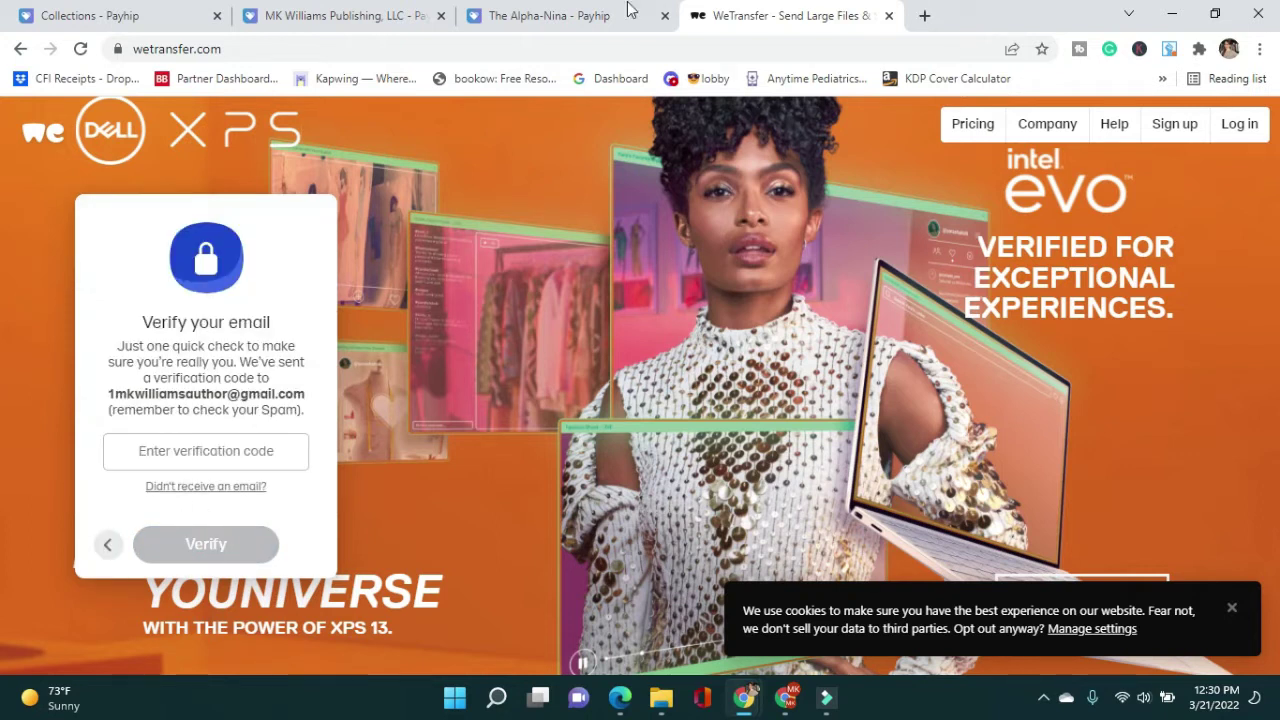
left_click(120, 442)
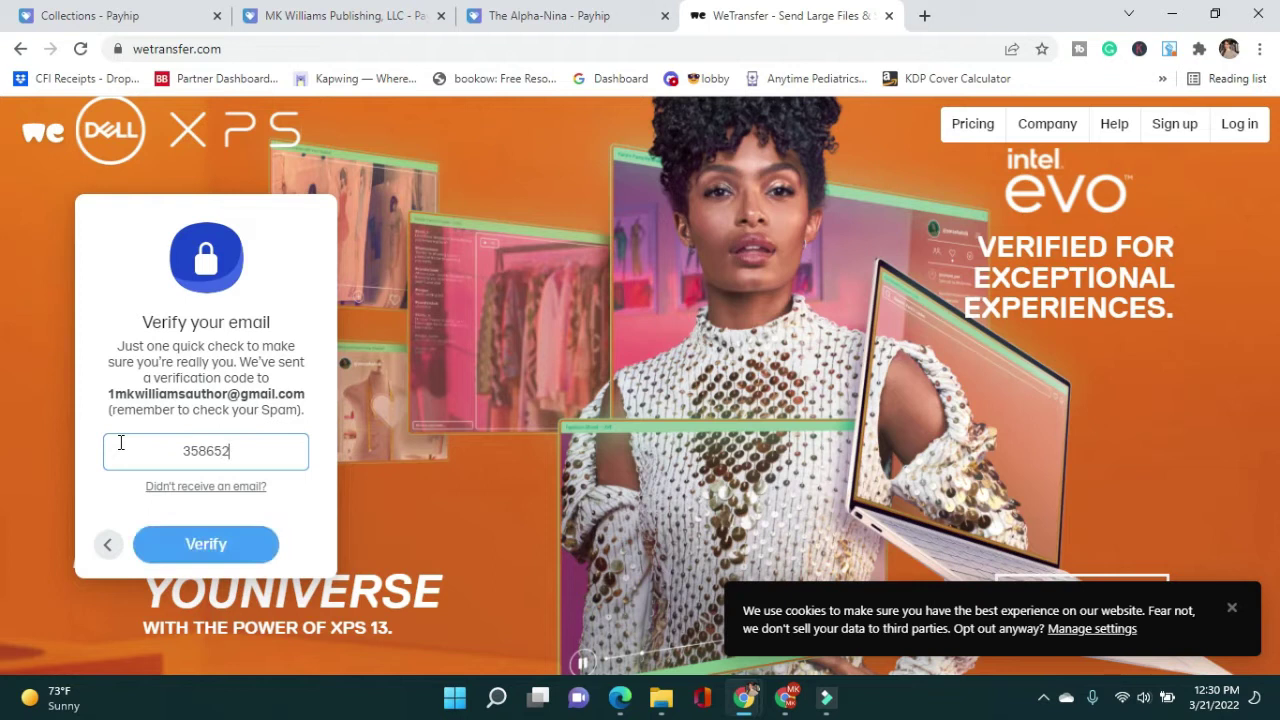
key("Return")
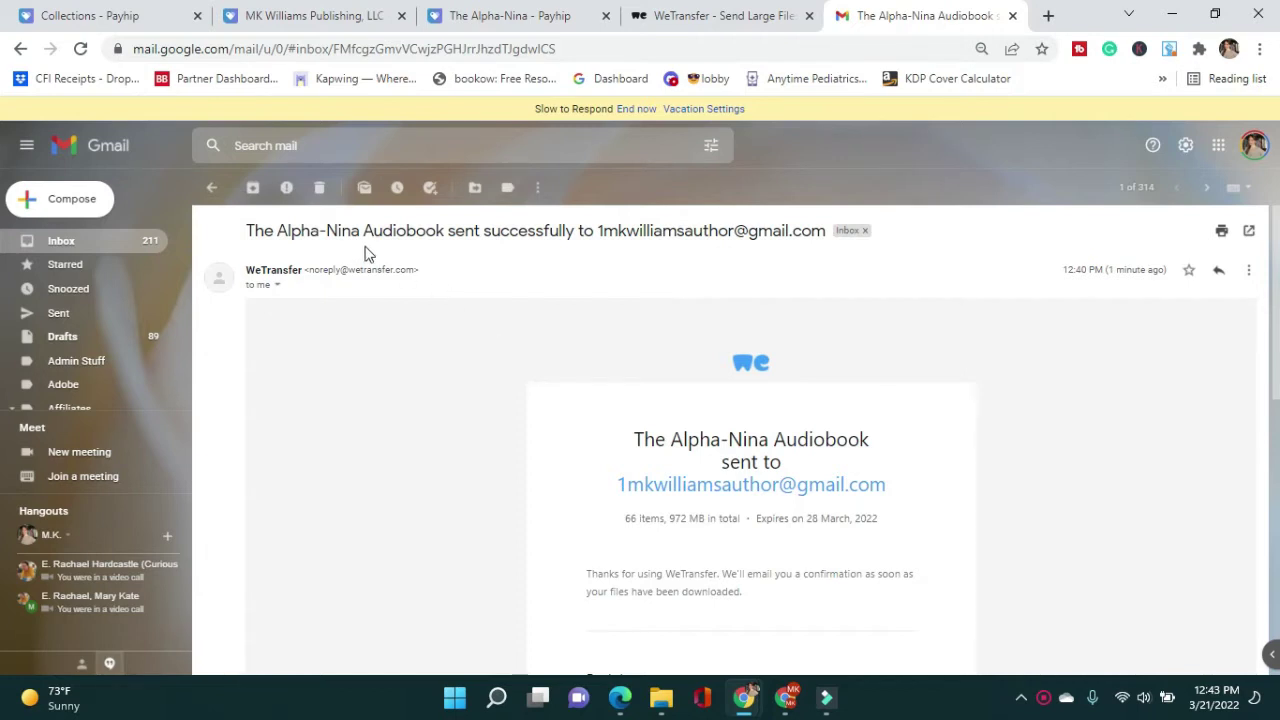
Open the download link from WeTransfer's confirmation e-mail in Gmail
scroll(516, 470, "down", 2)
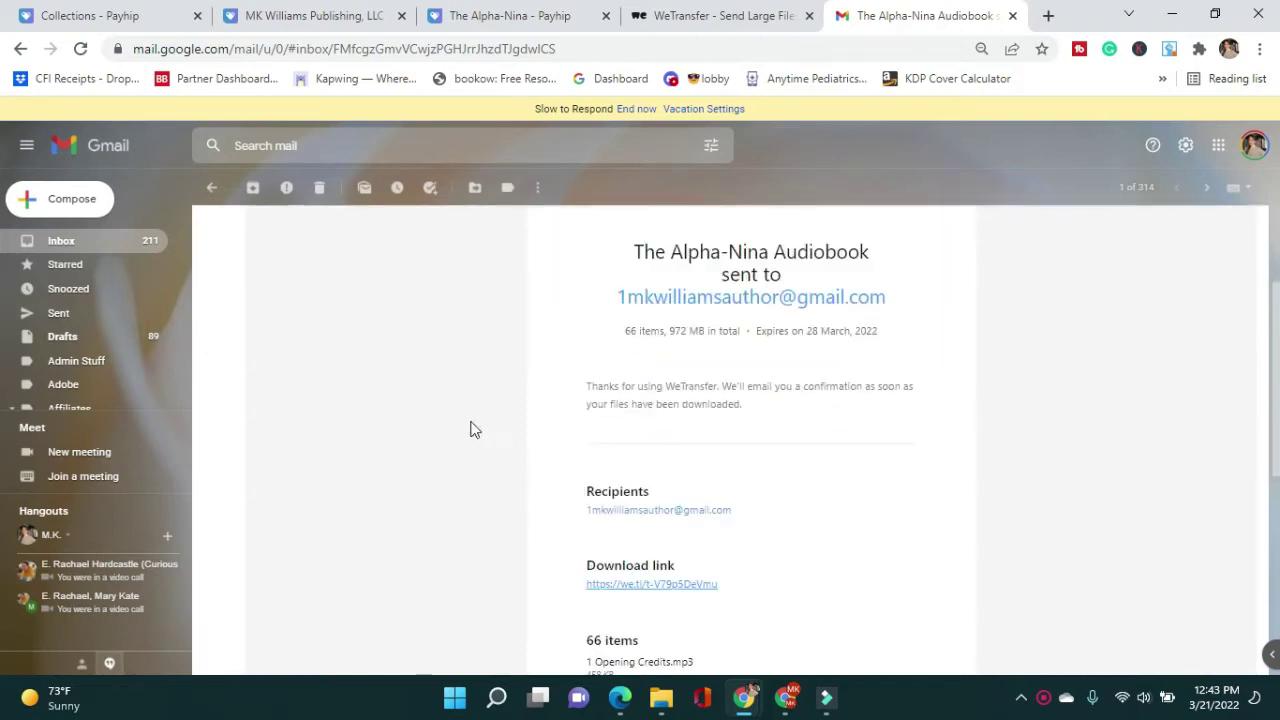
scroll(463, 412, "down", 1)
scroll(463, 402, "down", 7)
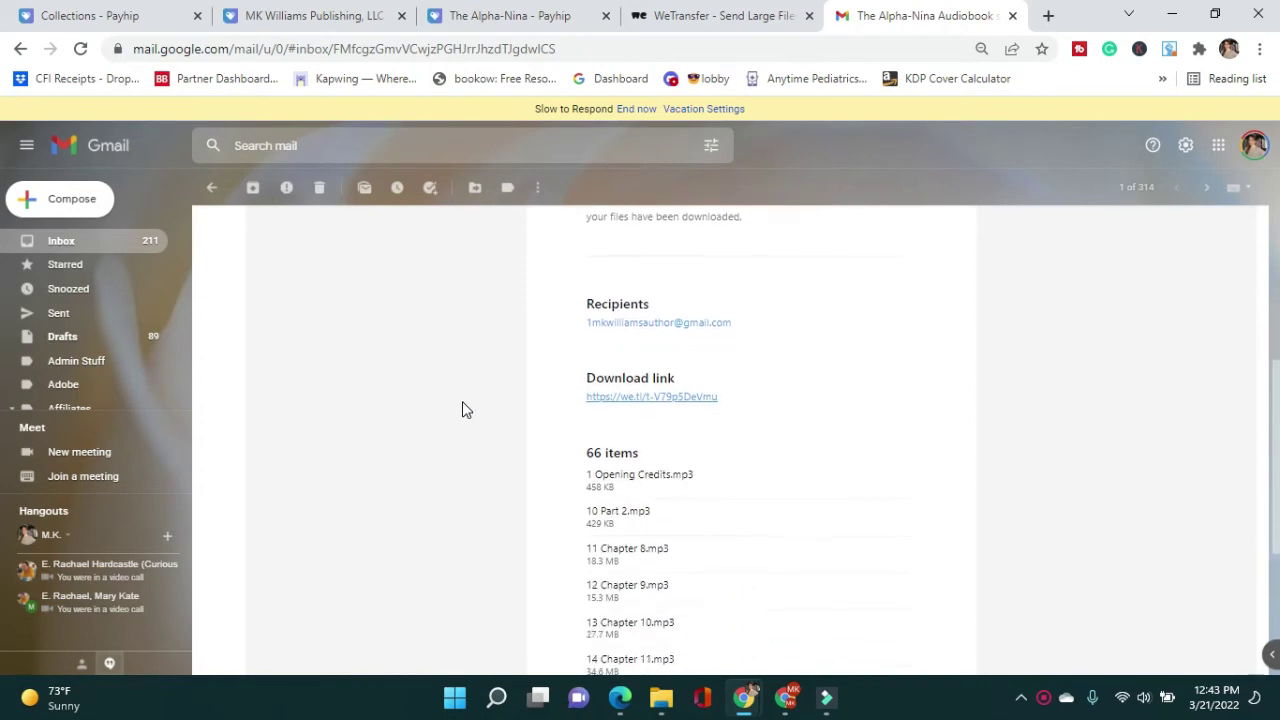
scroll(552, 350, "up", 8)
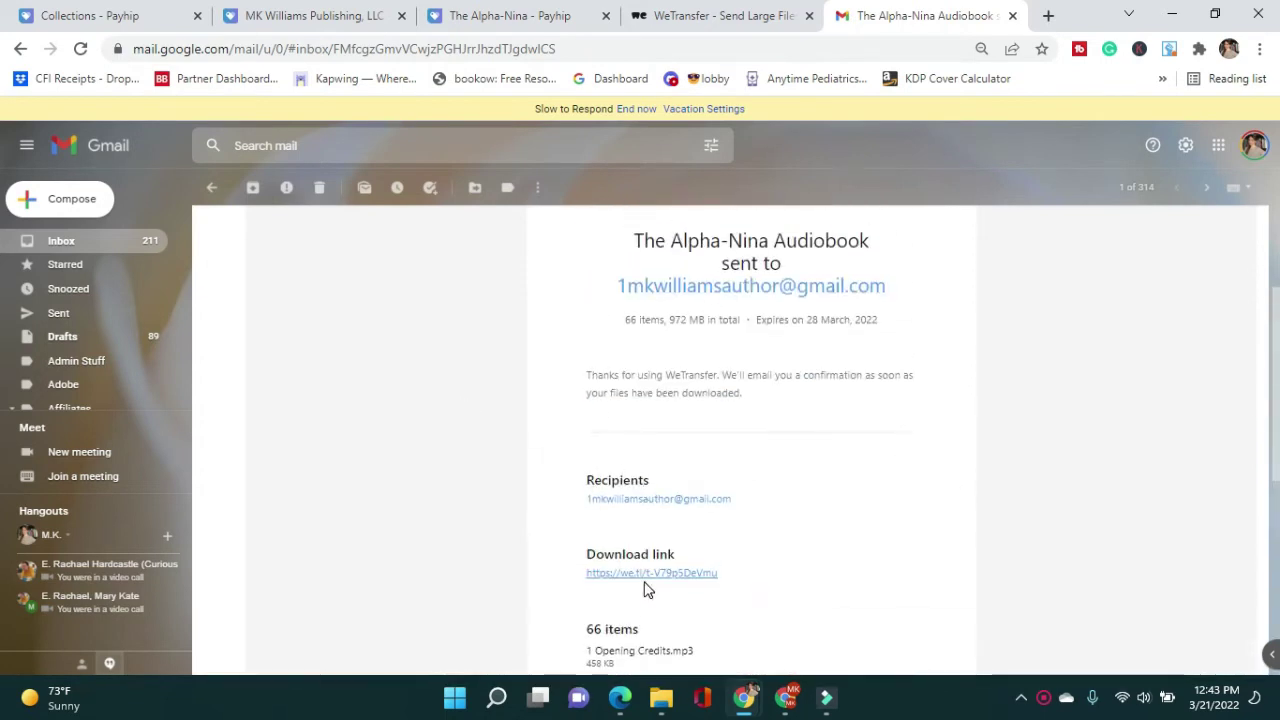
left_click(641, 576)
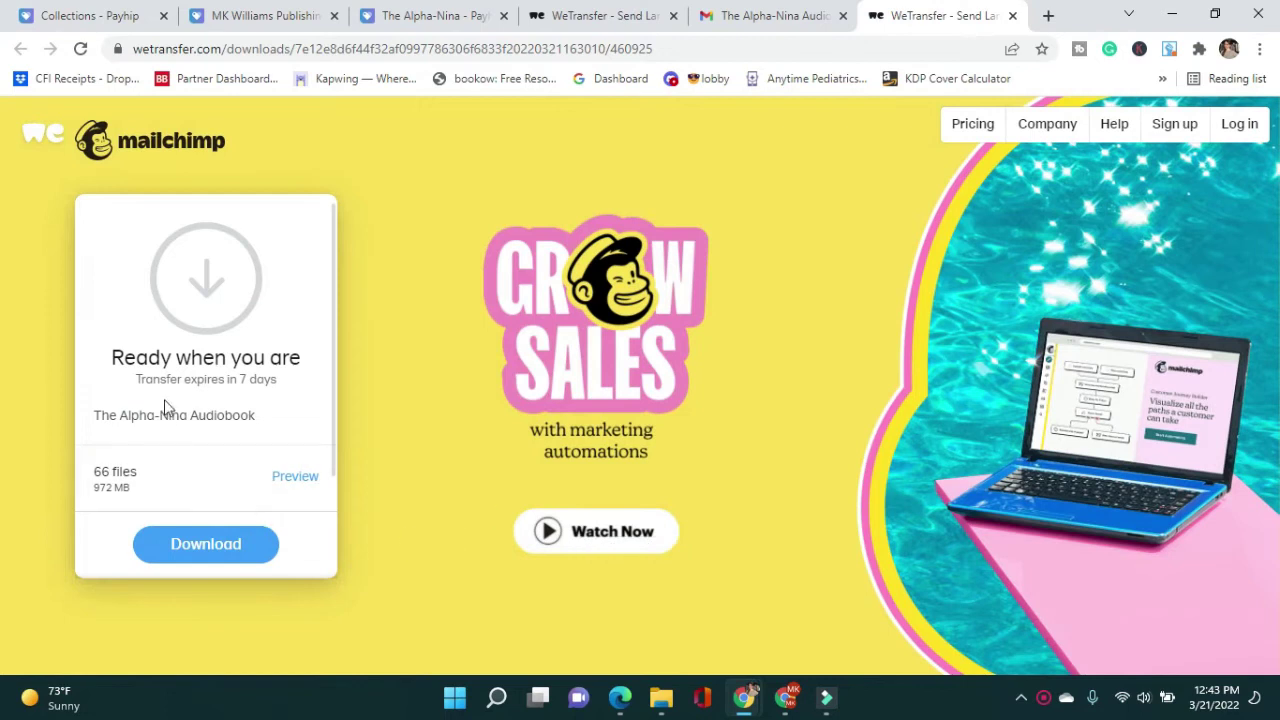
Download the whole Alpha-Nina Audiobook transfer as a zip file
left_click(189, 552)
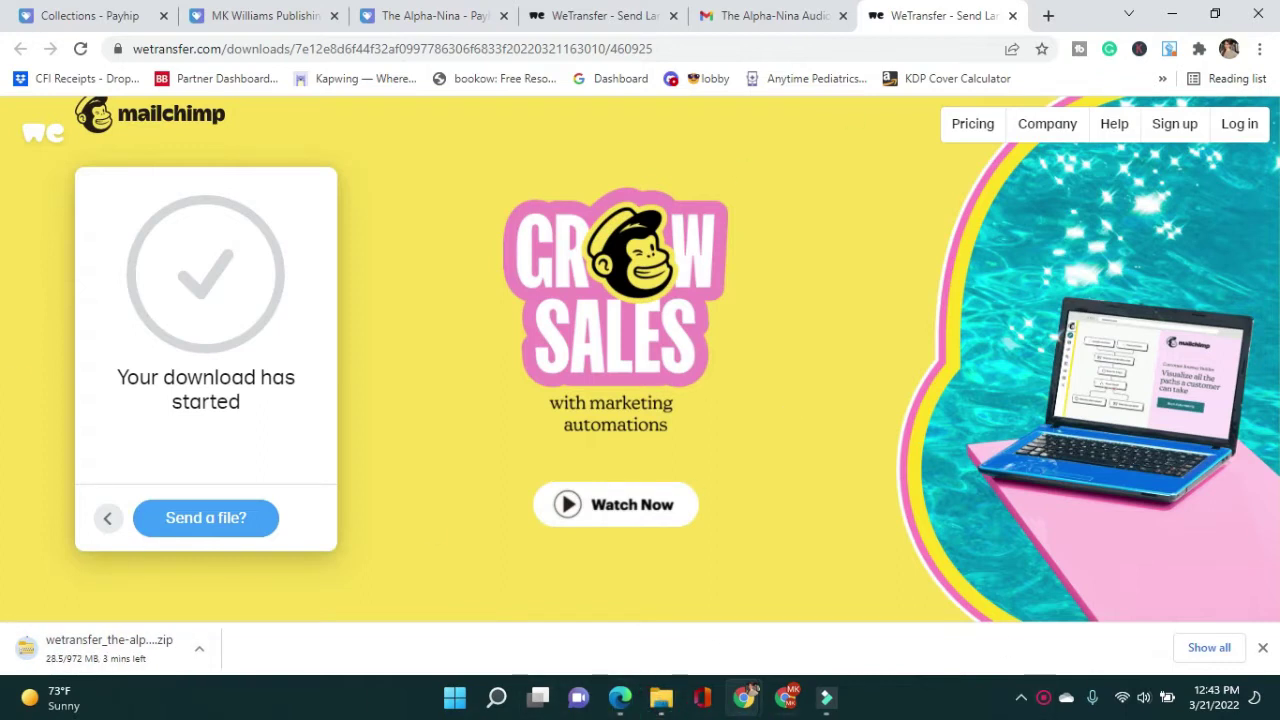
key("alt+Tab")
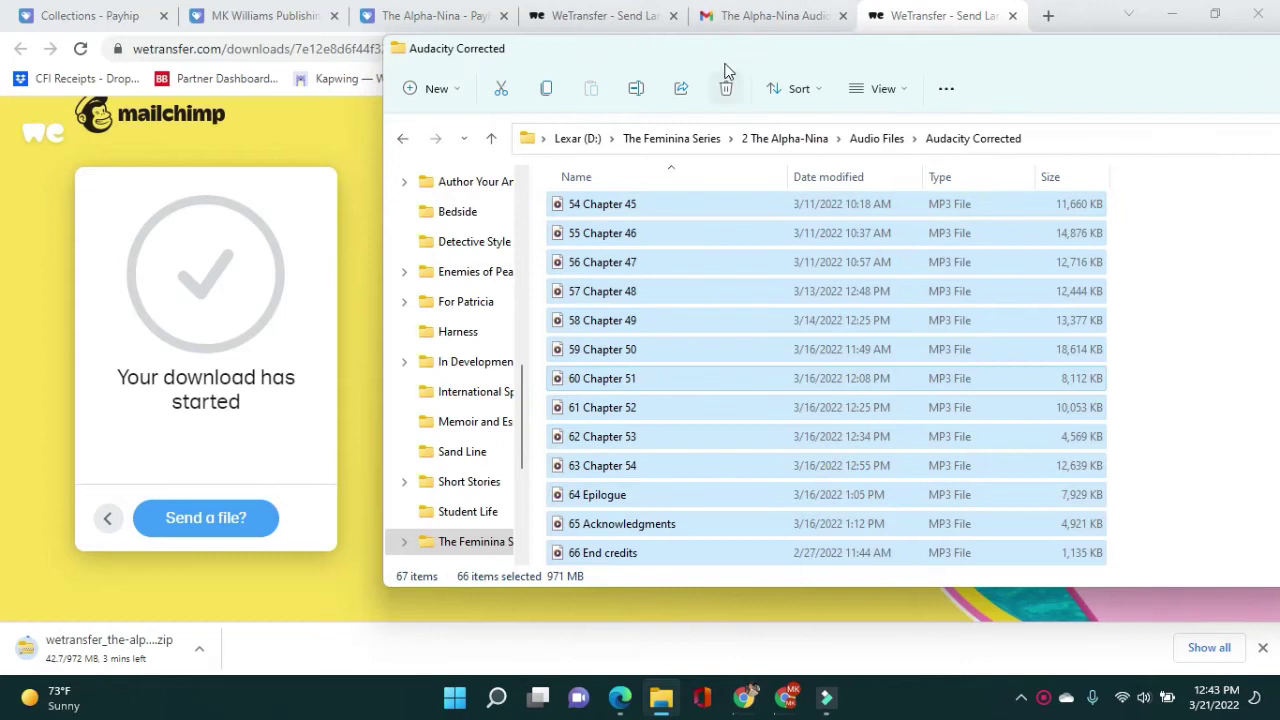
key("alt+Tab")
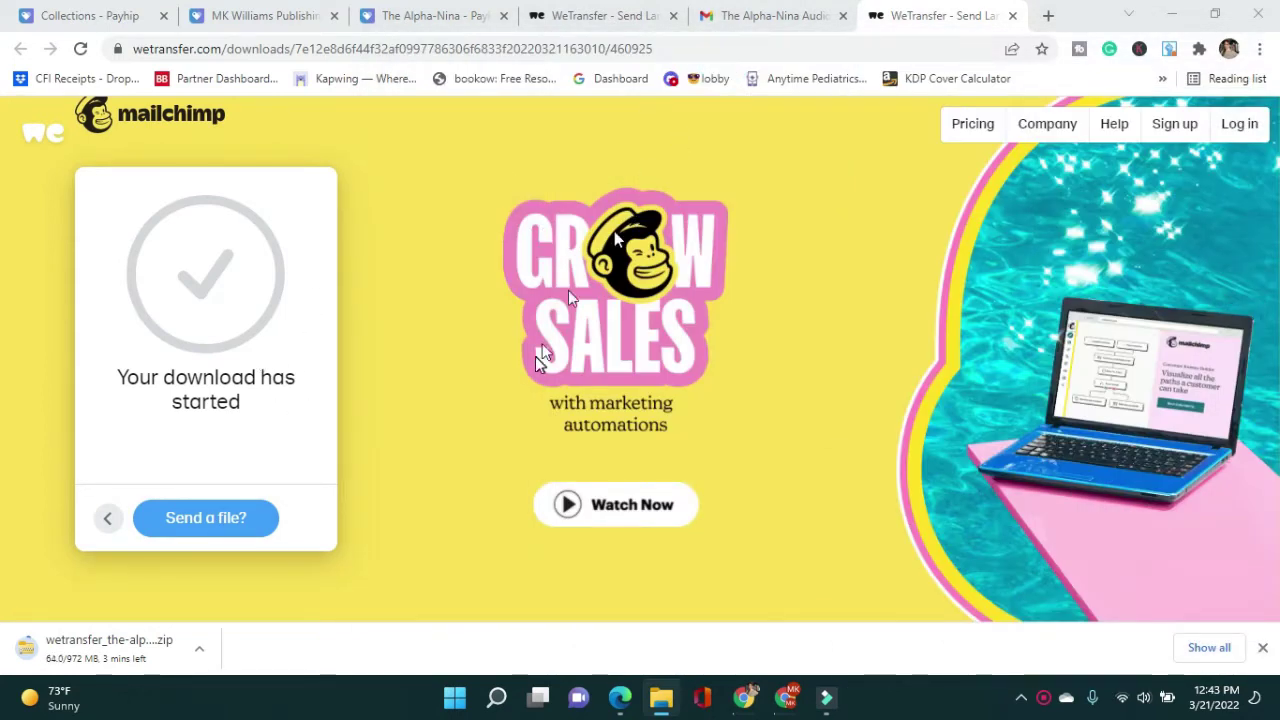
Drag the downloaded zip onto the Desktop folder and restore Chrome to full size
key("alt+Tab")
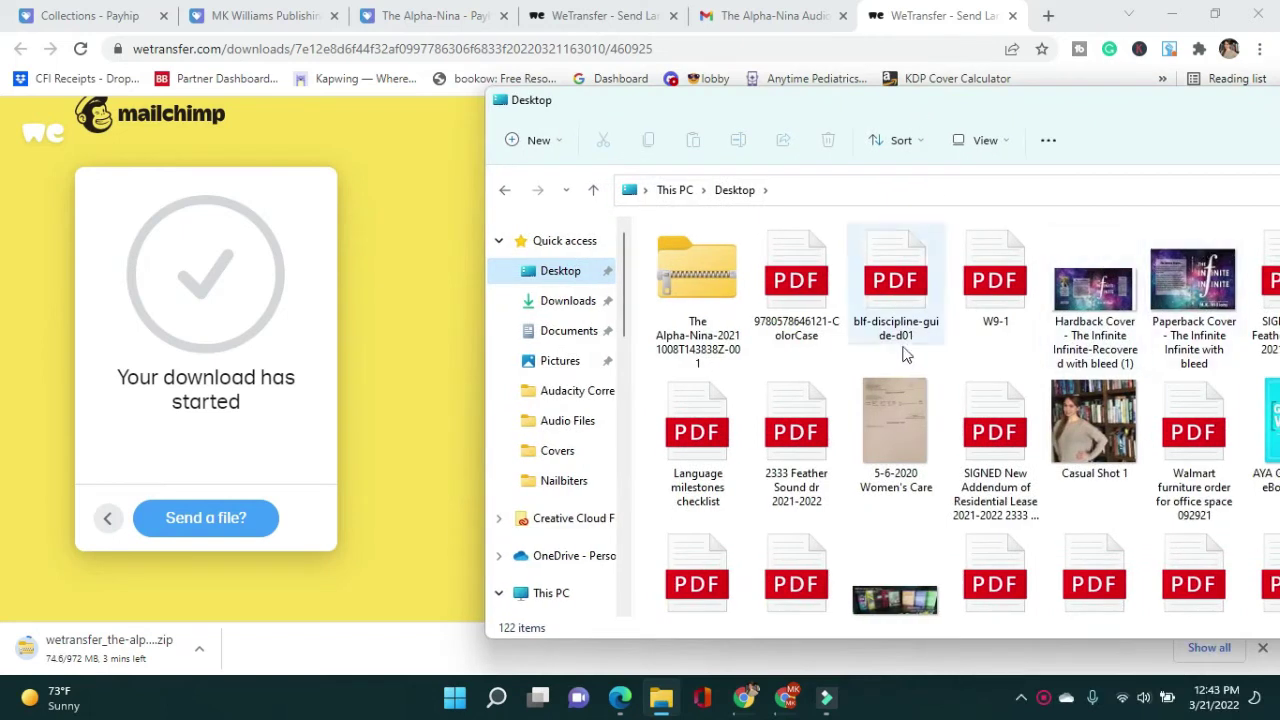
left_click_drag(891, 112, 140, 143)
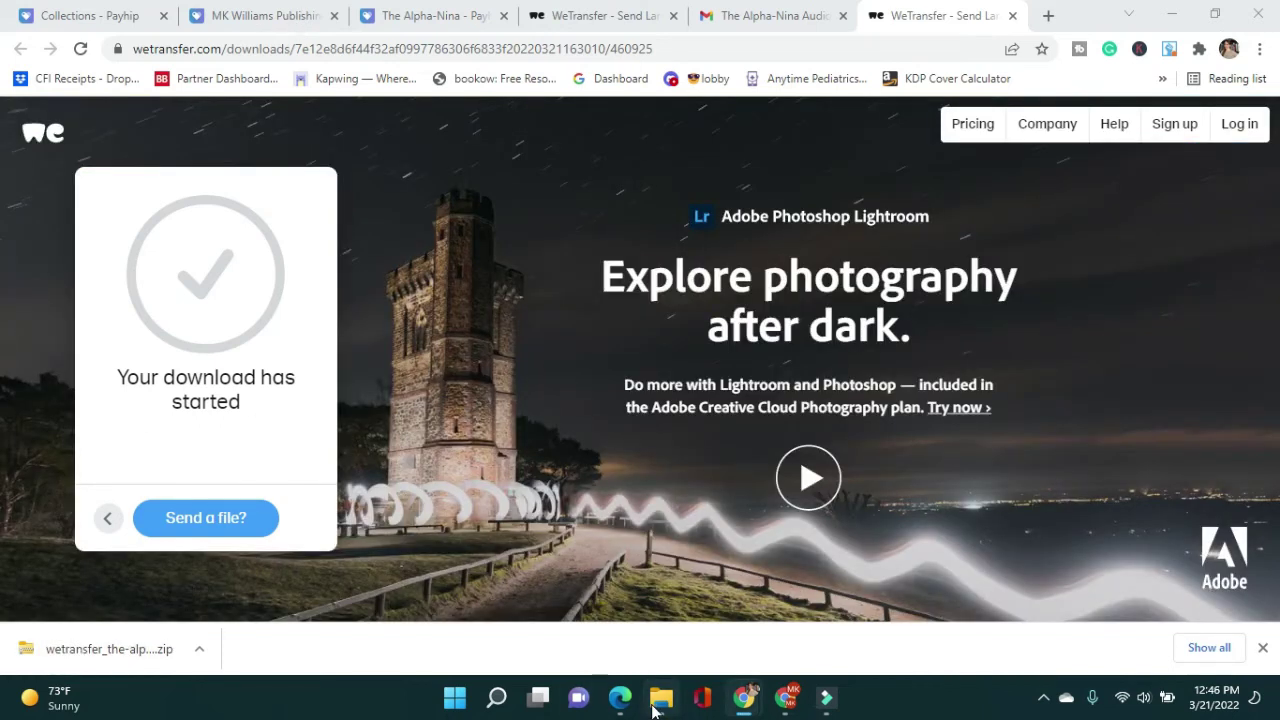
left_click_drag(1080, 15, 845, 43)
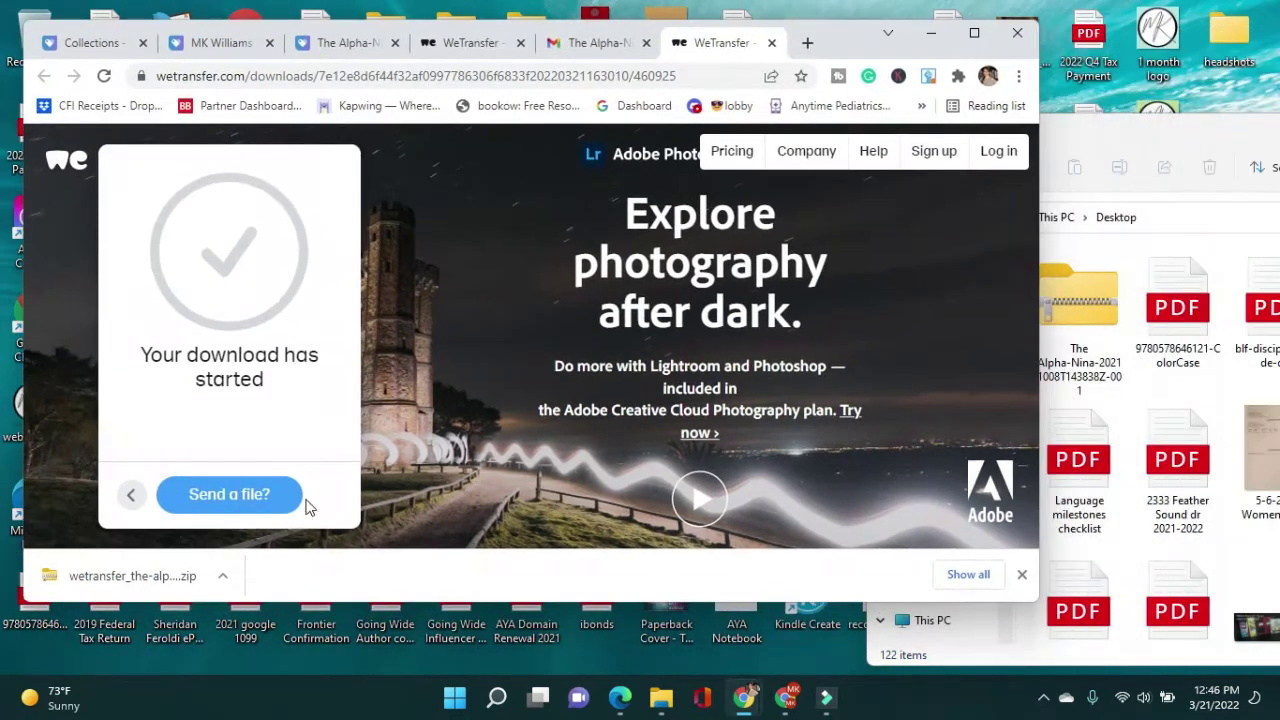
left_click_drag(130, 575, 1136, 548)
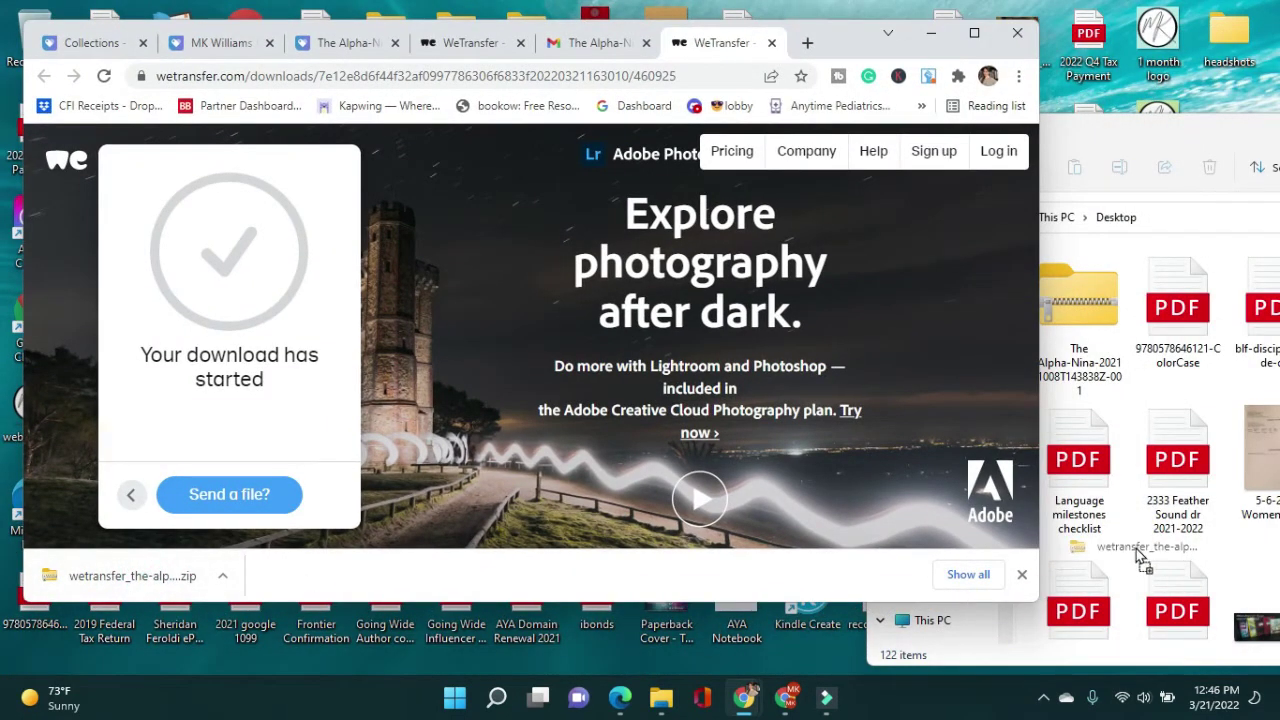
left_click(974, 33)
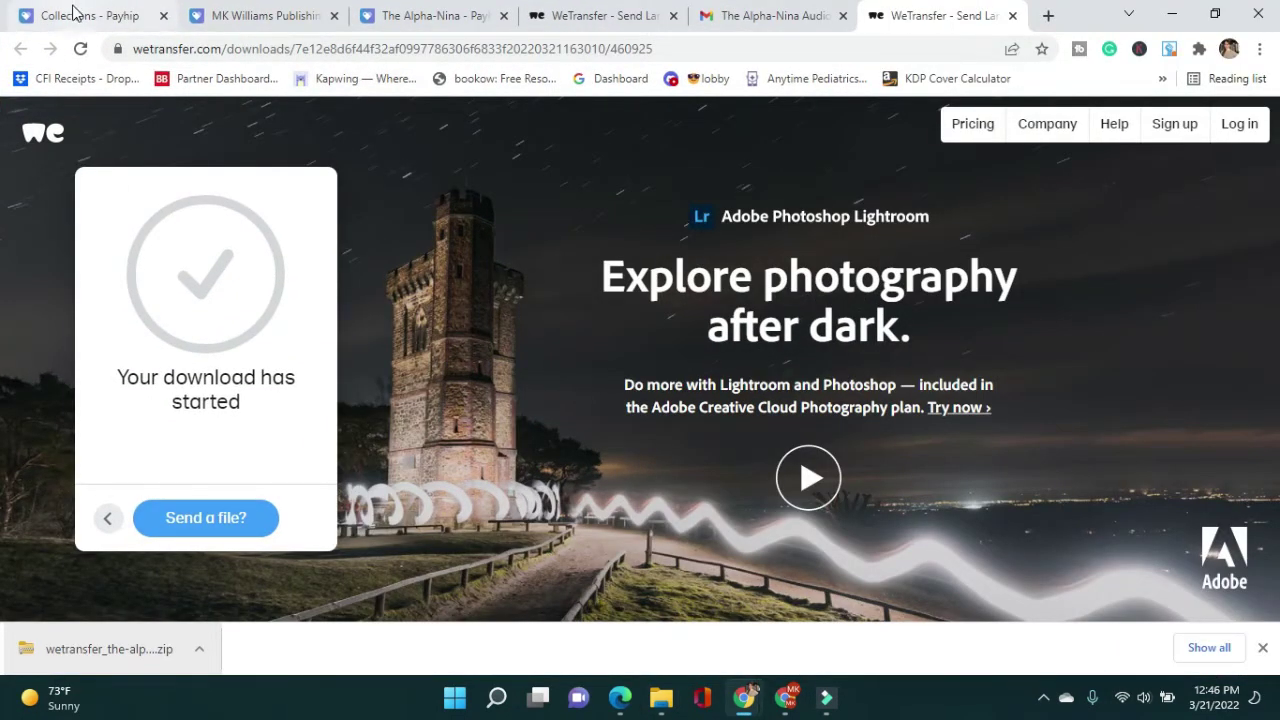
left_click(70, 14)
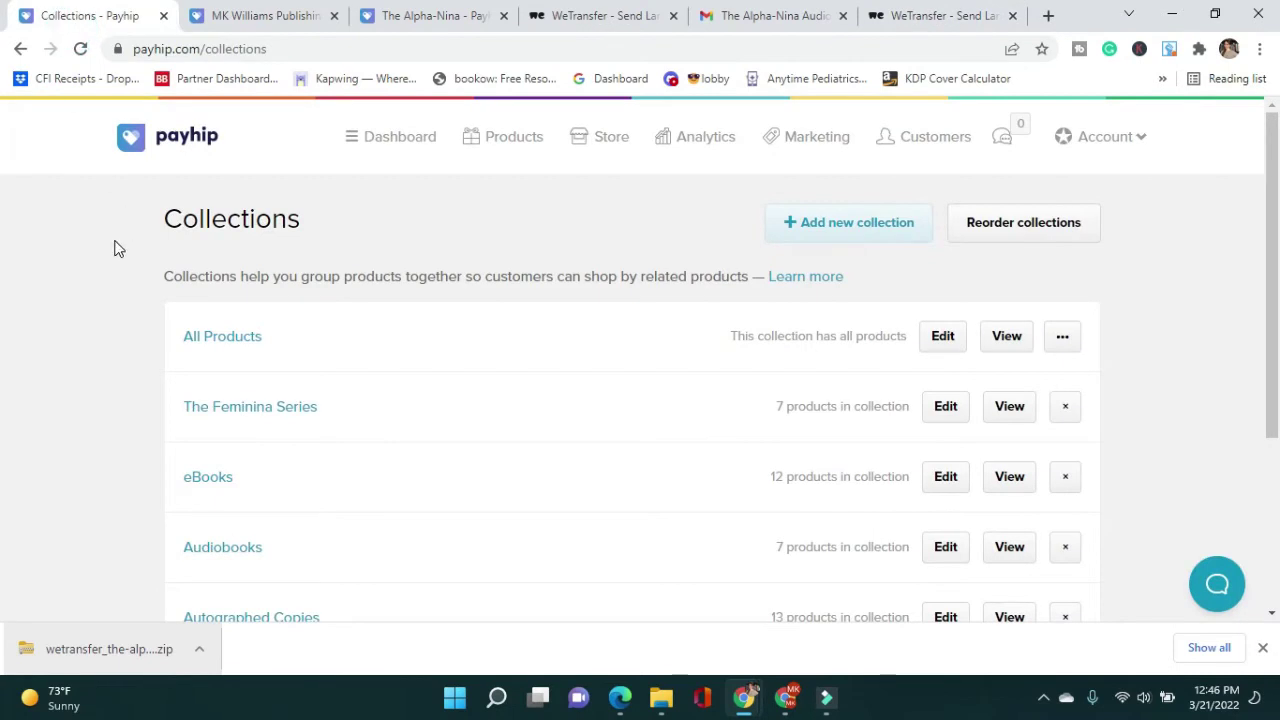
Check the Feminina storefront, then start a new Digital Product from Payhip's Products list
left_click(253, 15)
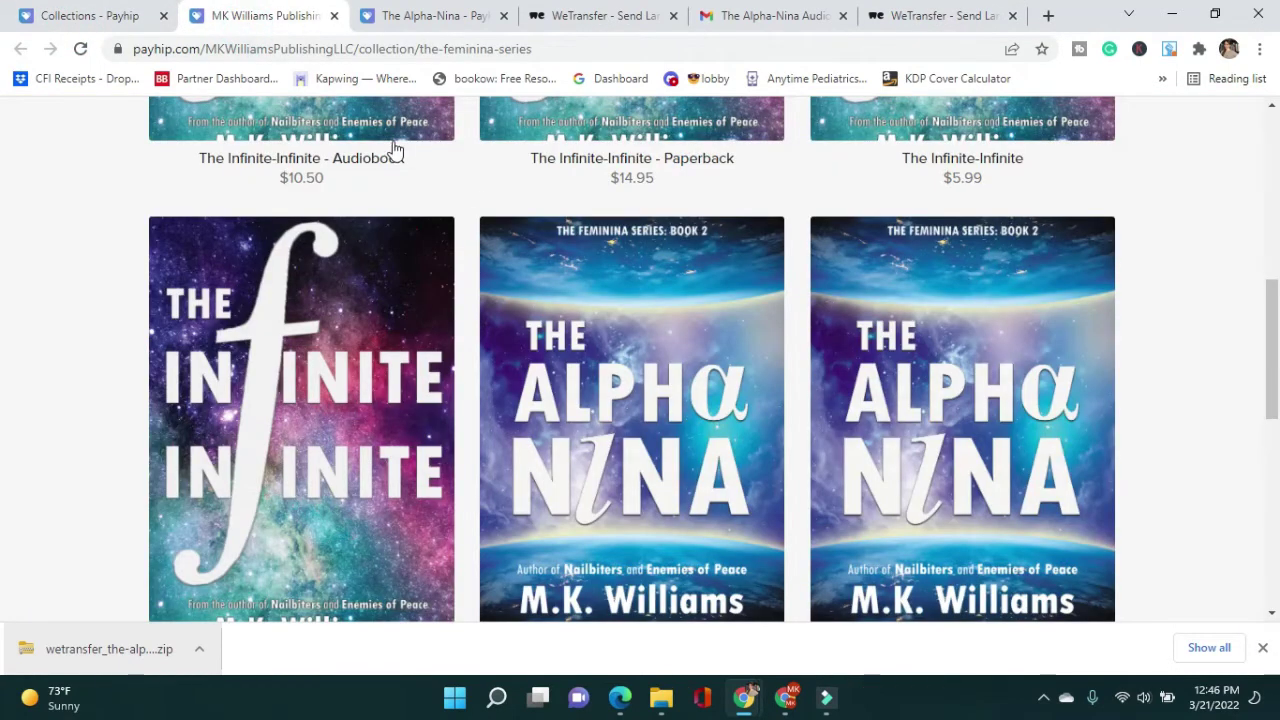
scroll(677, 329, "down", 8)
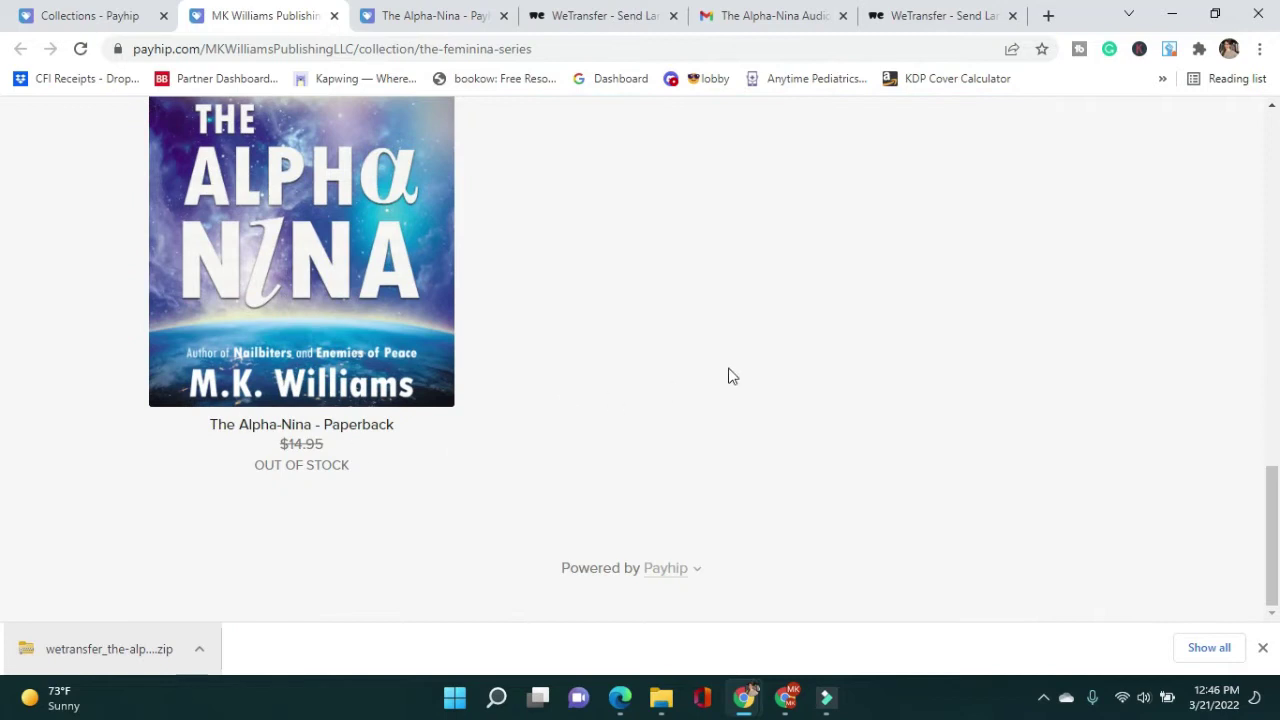
left_click(84, 14)
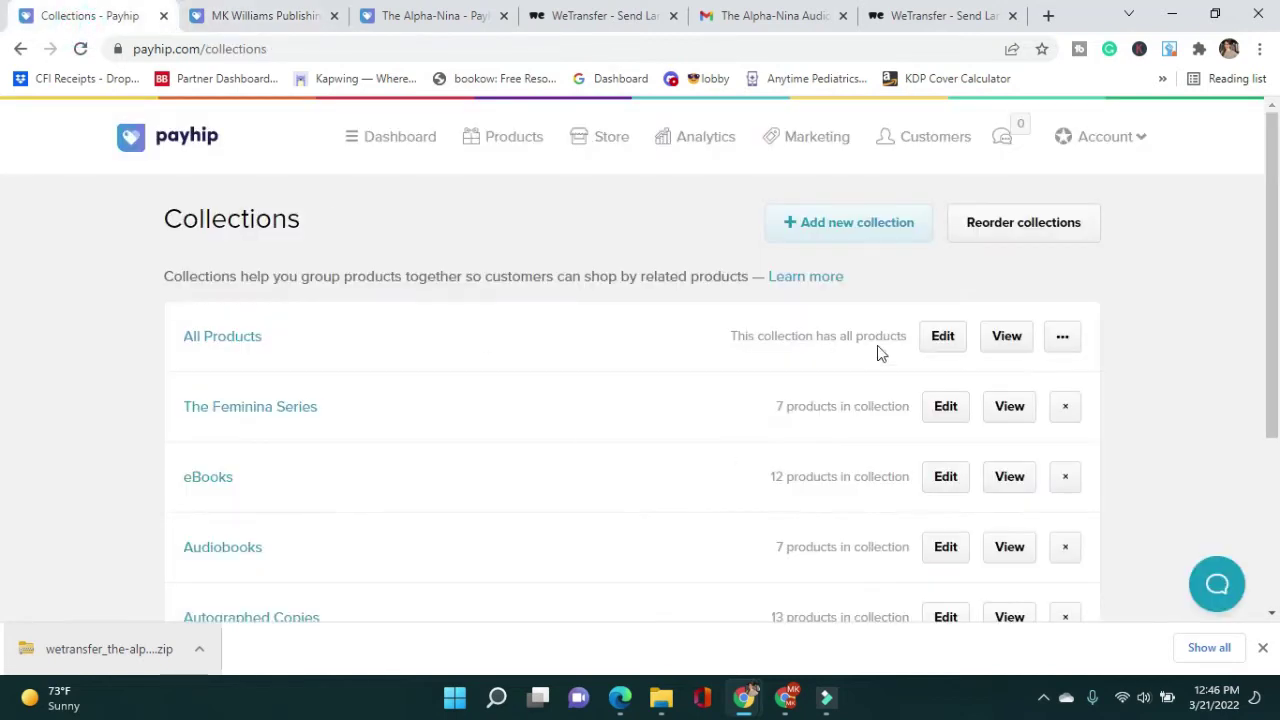
left_click(506, 144)
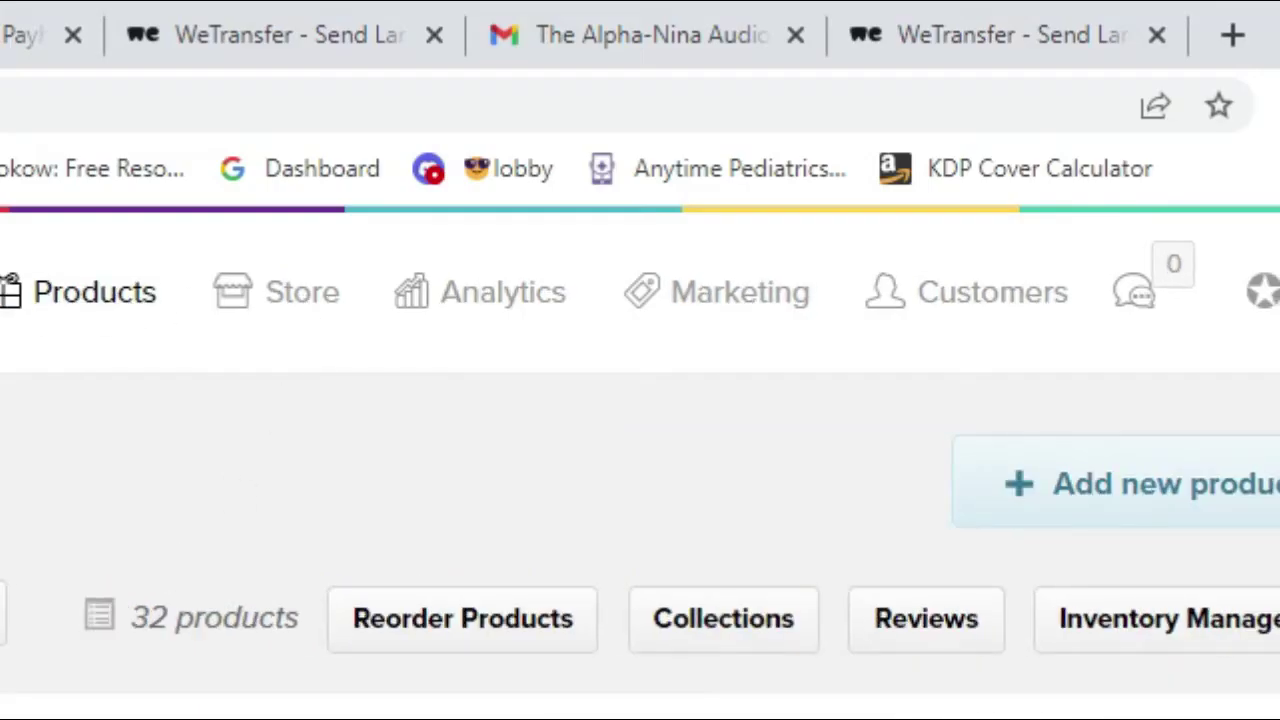
left_click(1225, 503)
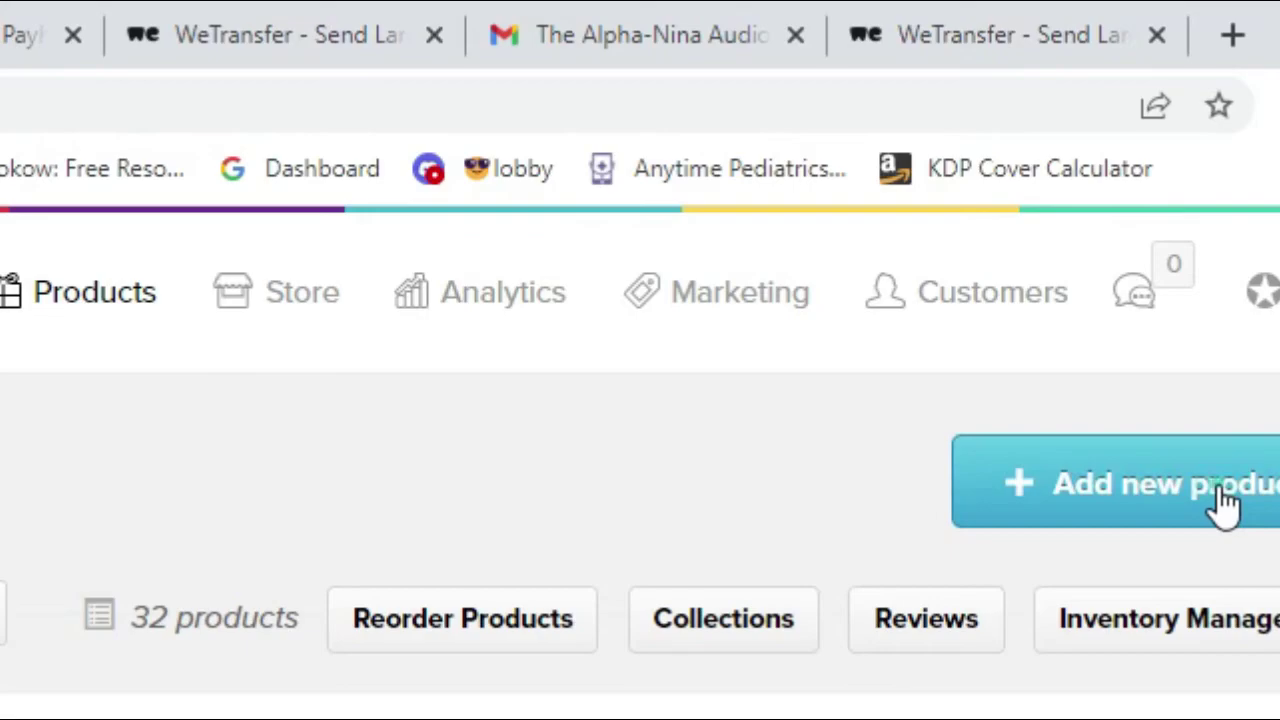
left_click(447, 398)
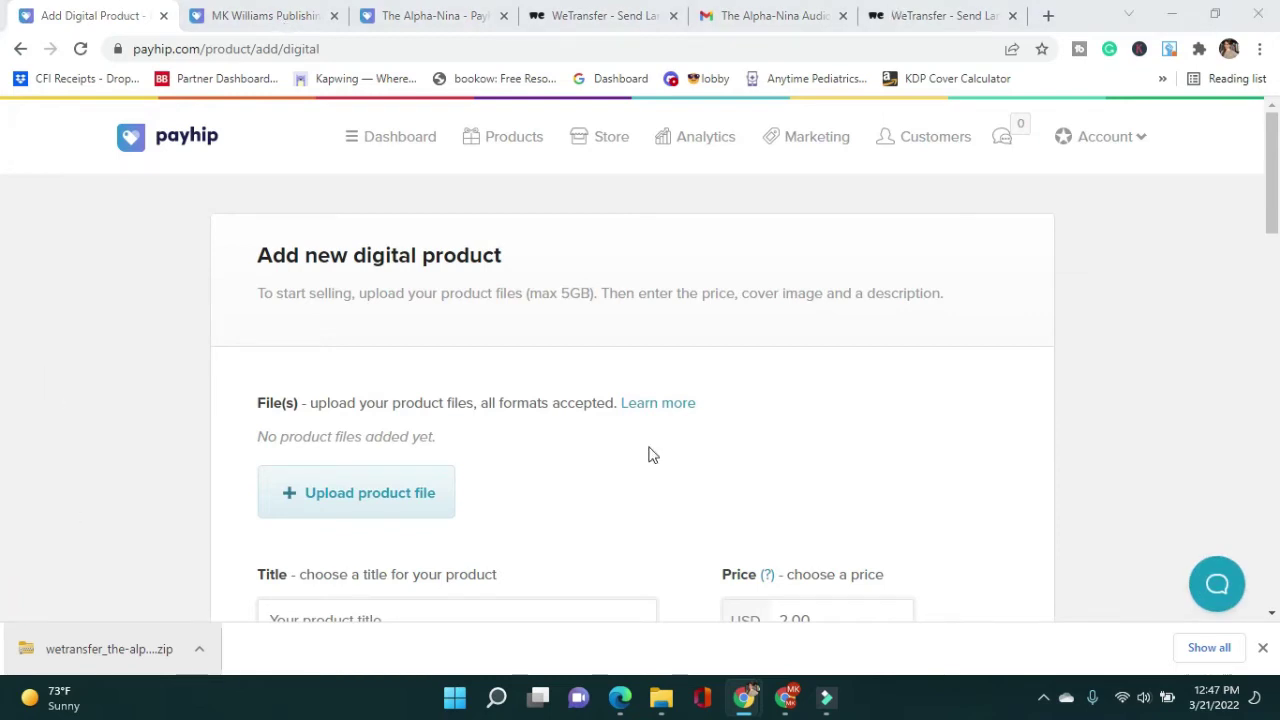
Upload the WeTransfer audiobook zip from the Desktop as the product file
scroll(287, 398, "down", 1)
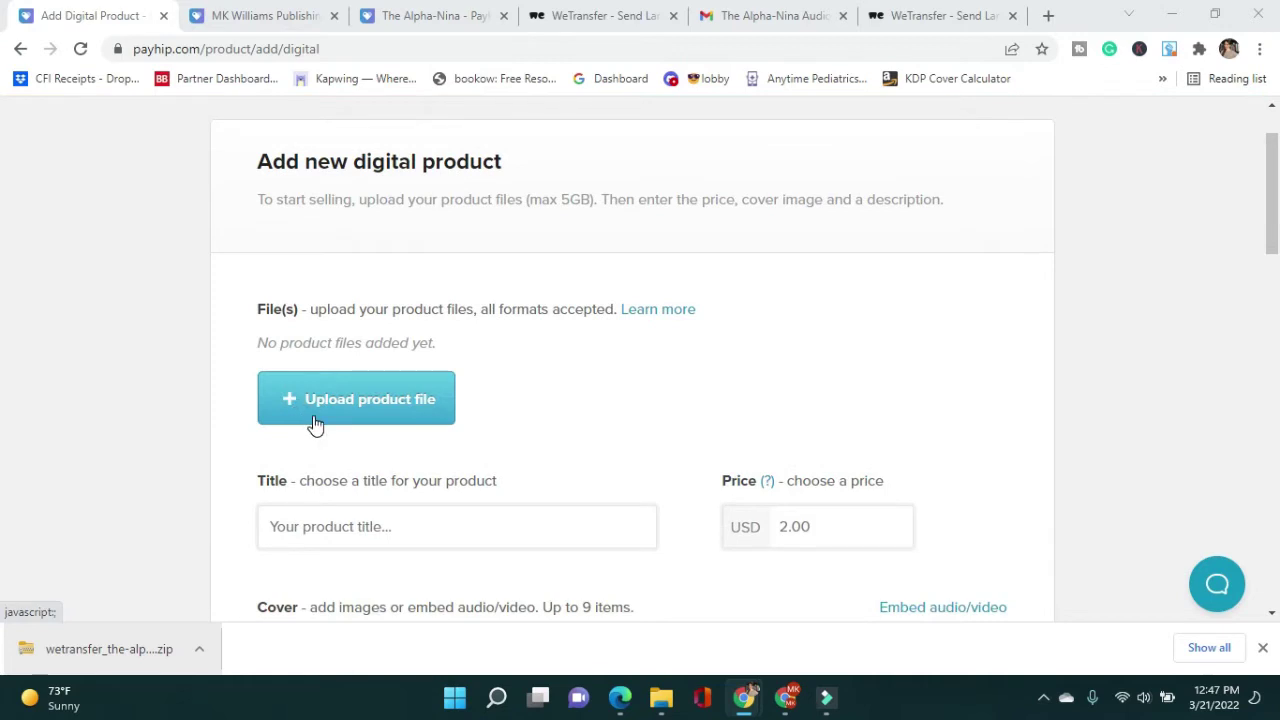
left_click(327, 402)
left_click(80, 163)
left_click(586, 516)
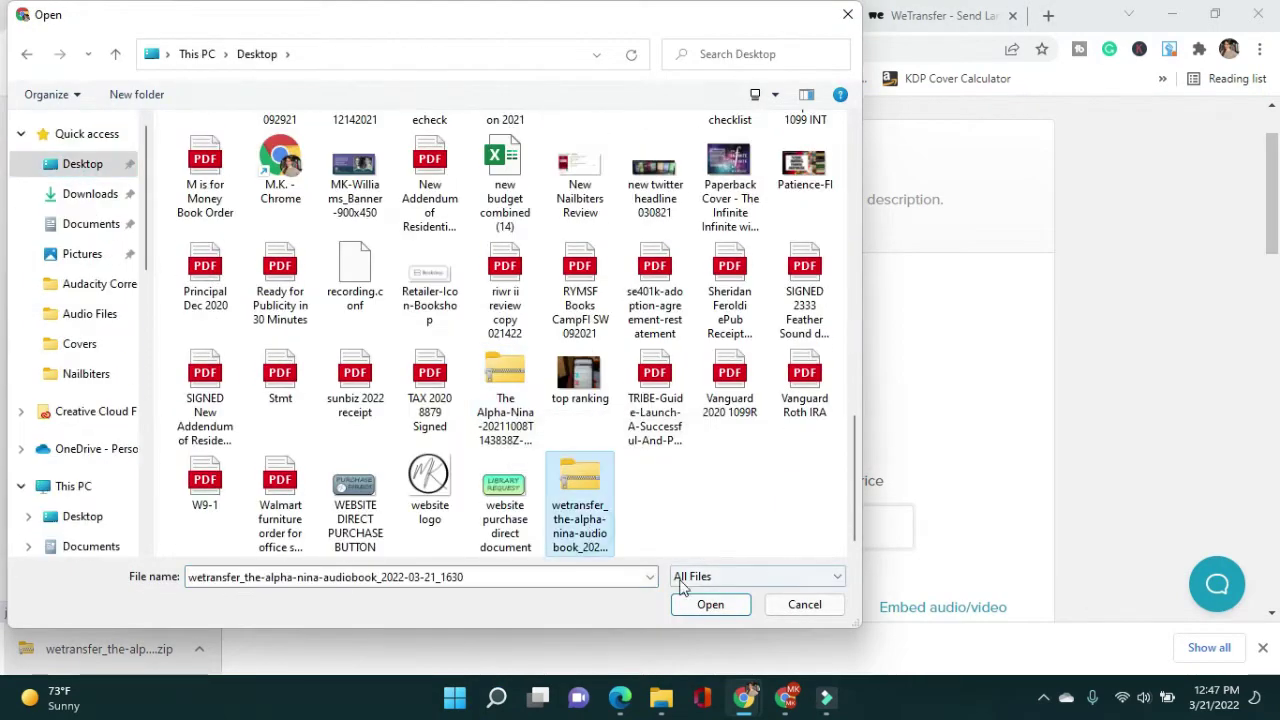
left_click(706, 603)
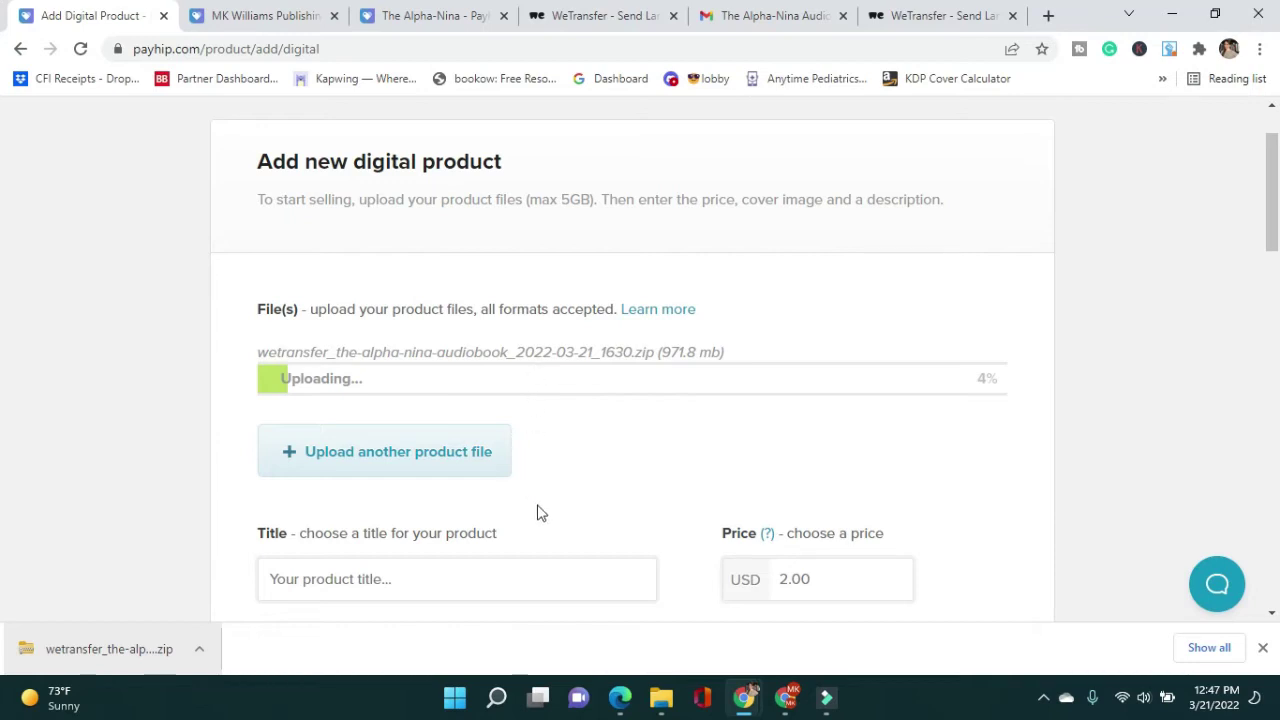
Enter the product title 'The Alpha-Nina - Audiobook'
scroll(527, 388, "down", 2)
left_click(386, 400)
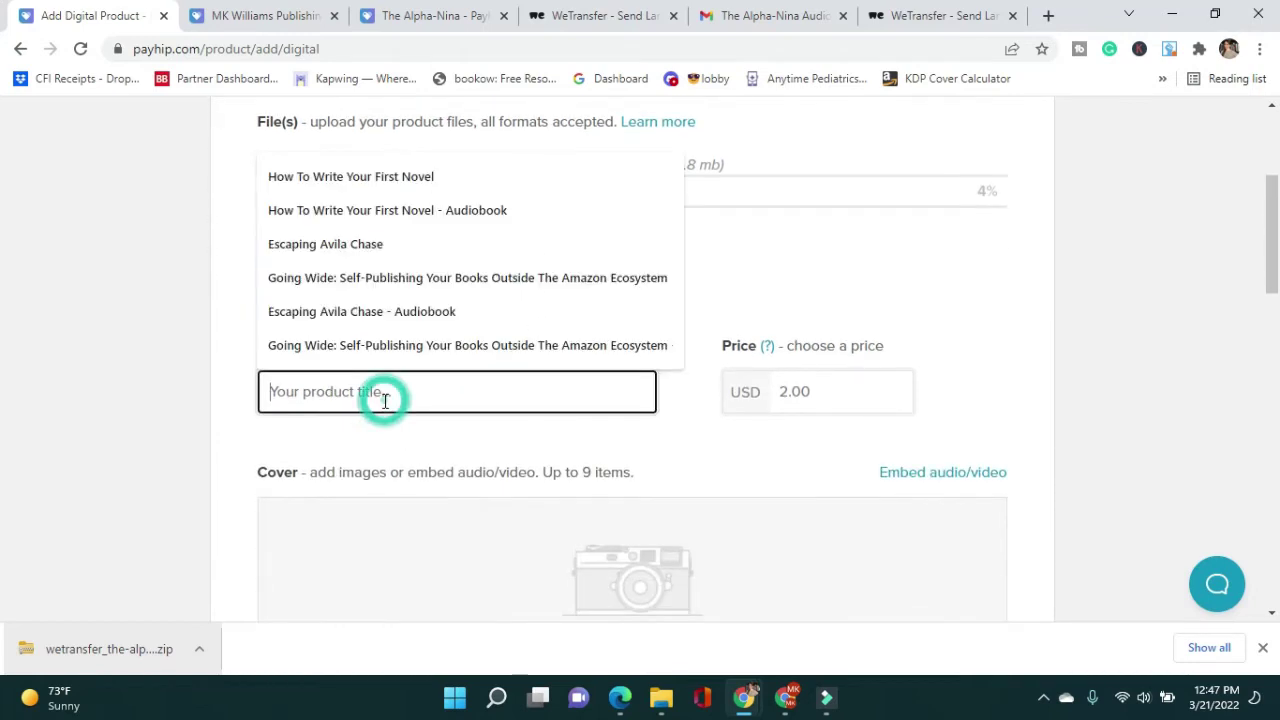
type("The Al")
key("BackSpace")
key("BackSpace")
type("Alpha3")
key("BackSpace")
type("-Nina Audiobook")
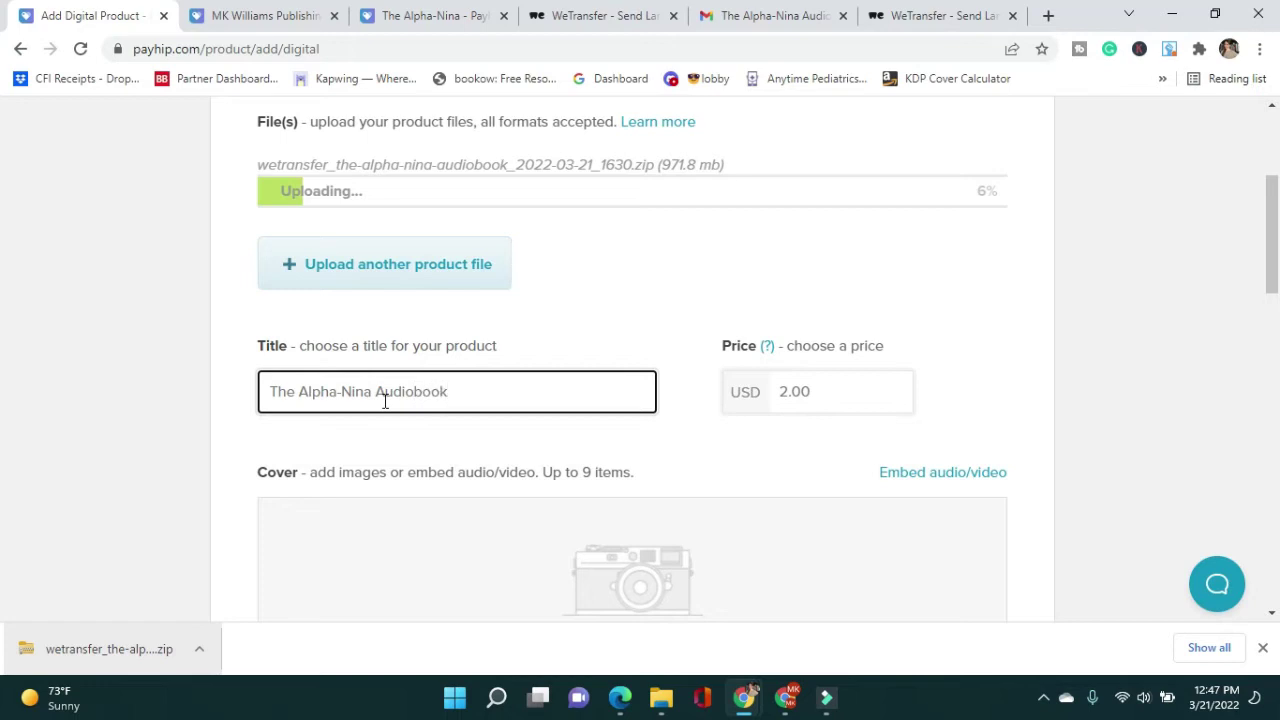
left_click(379, 395)
key("BackSpace")
type("-")
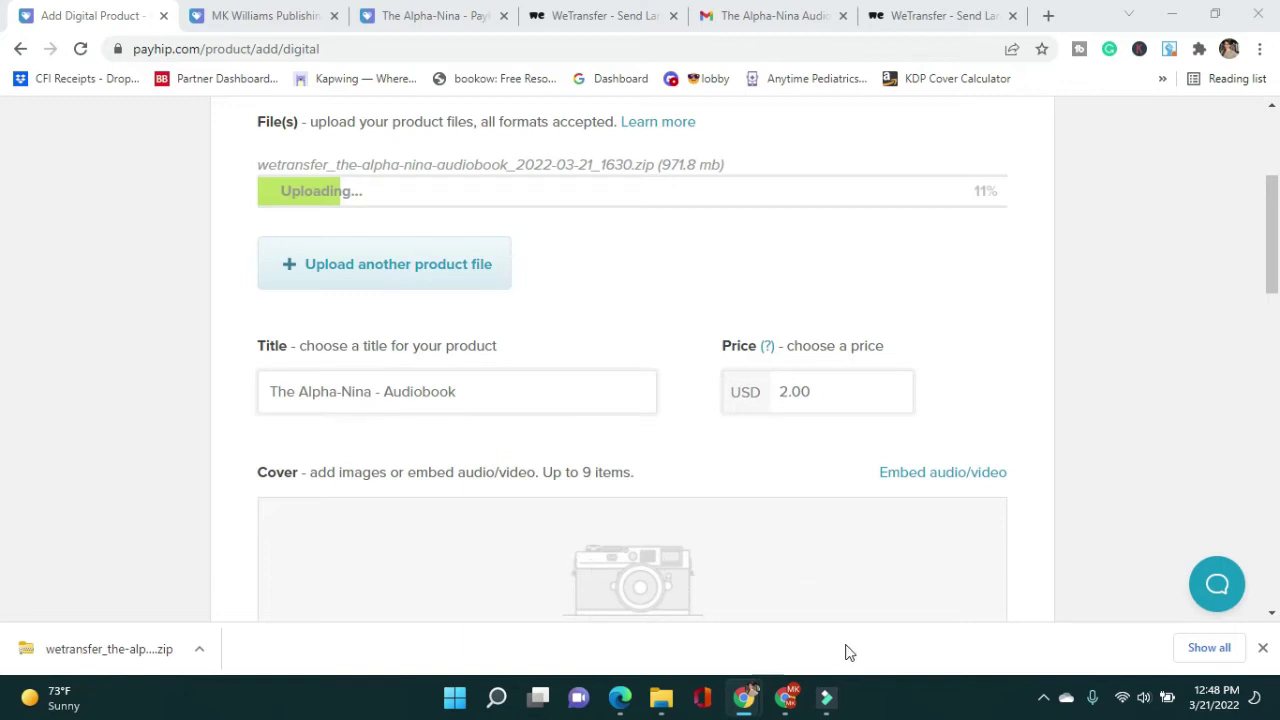
Replace the 2.00 price with USD 11.50
left_click_drag(823, 403, 771, 403)
type("11")
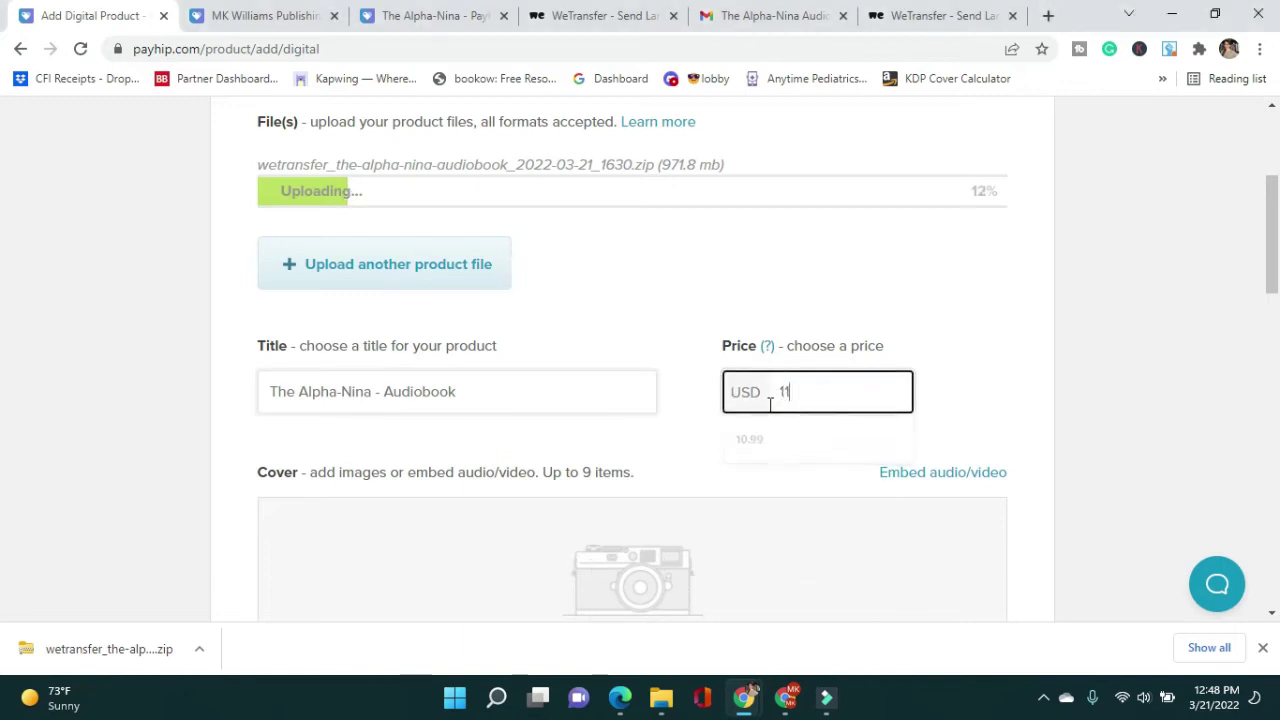
left_click(706, 450)
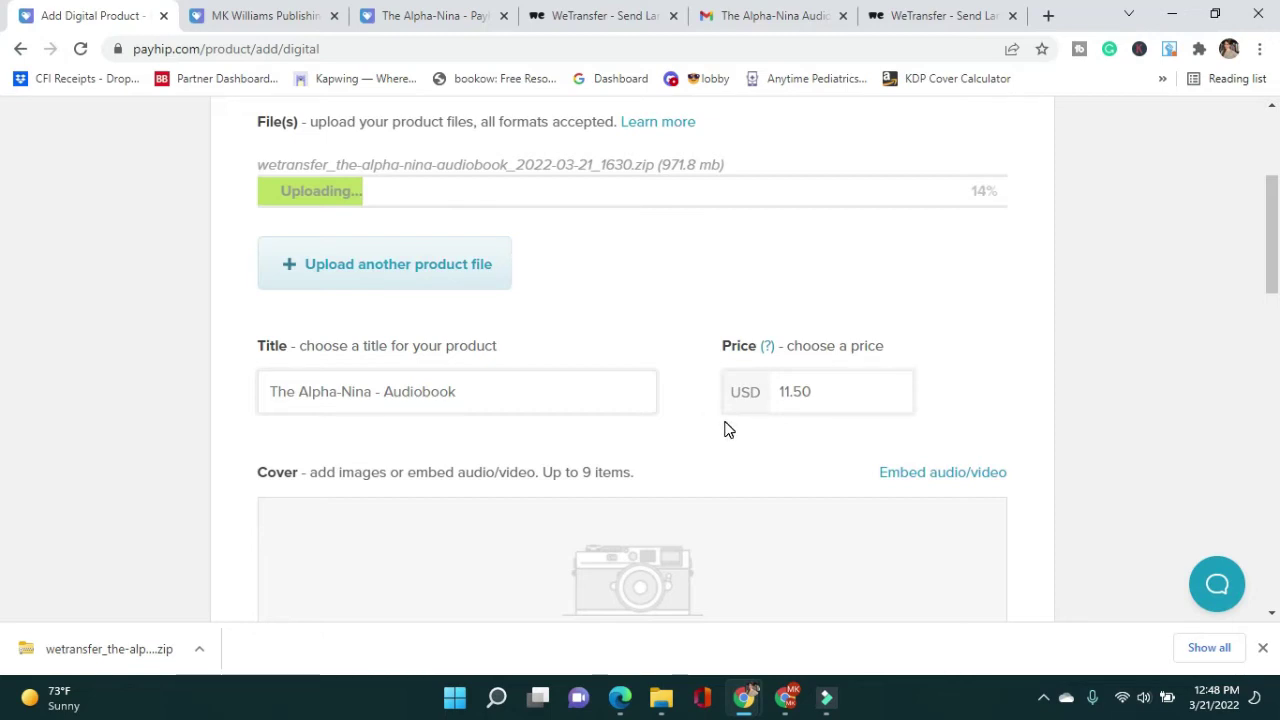
scroll(725, 425, "down", 2)
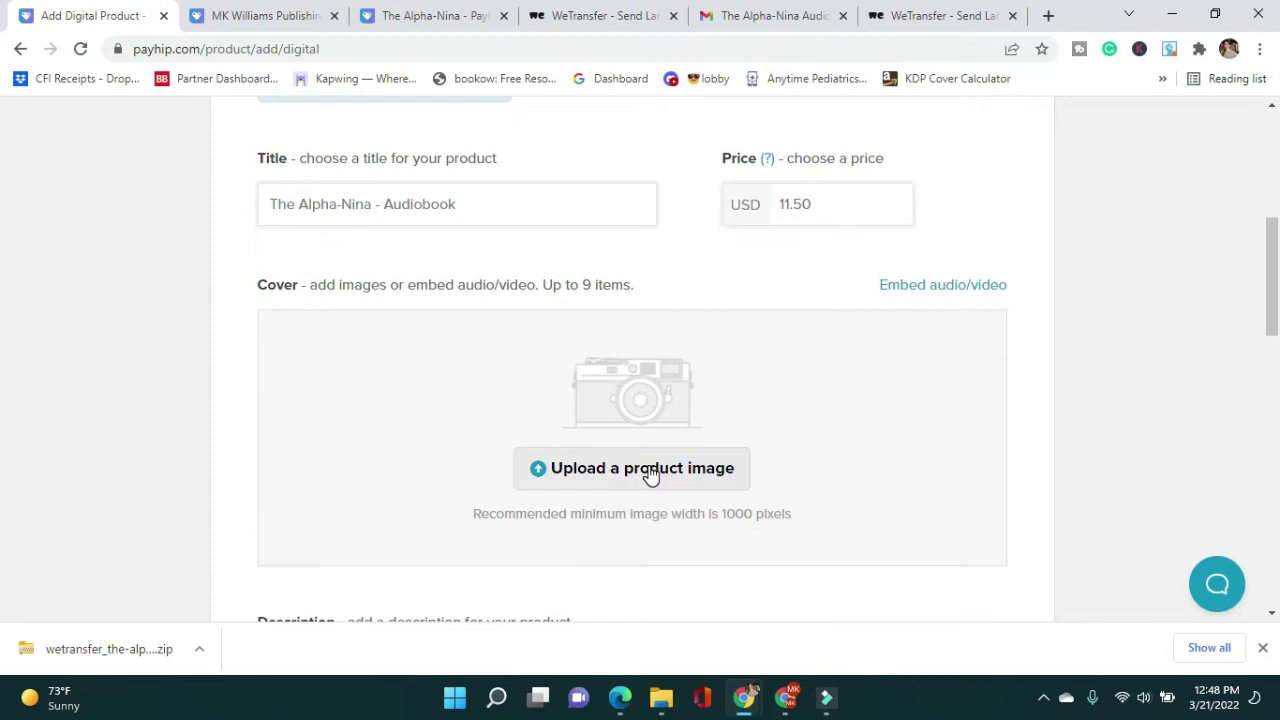
Upload The Alpha-Nina_audiobook_2400px_v1 from the Cover Creative folder as the product image
left_click(650, 473)
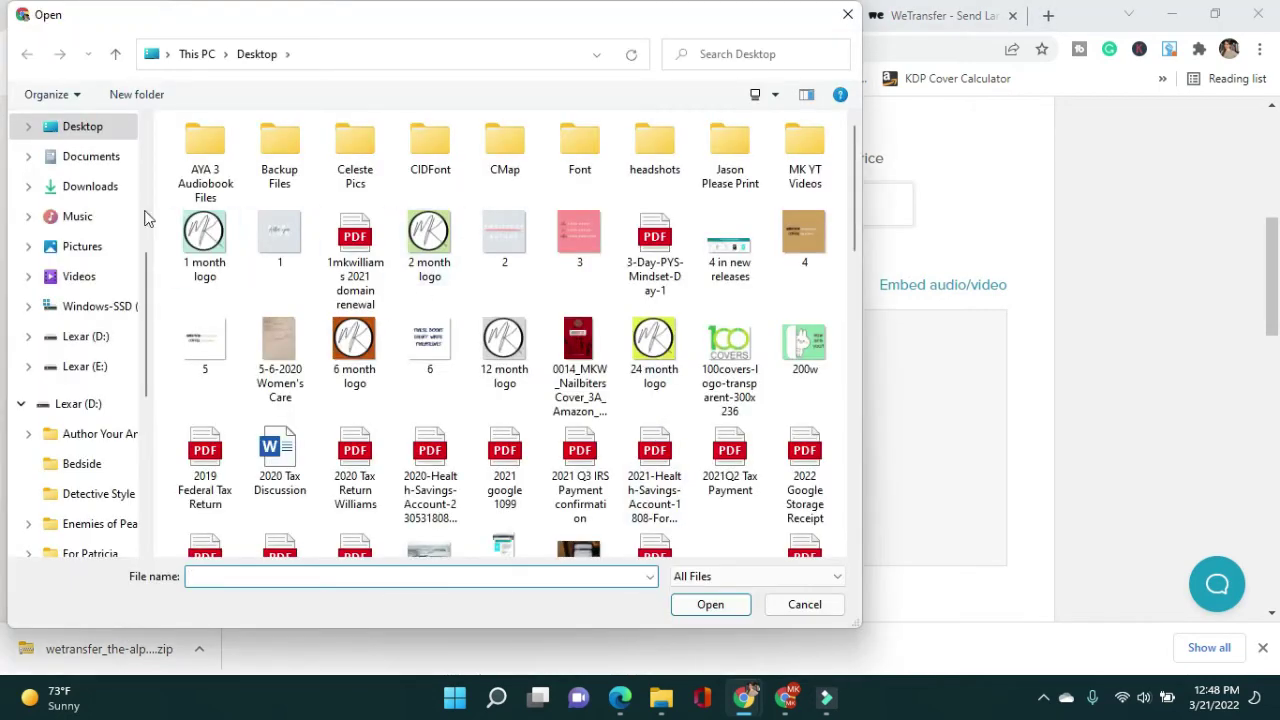
scroll(80, 385, "down", 1)
scroll(75, 430, "down", 3)
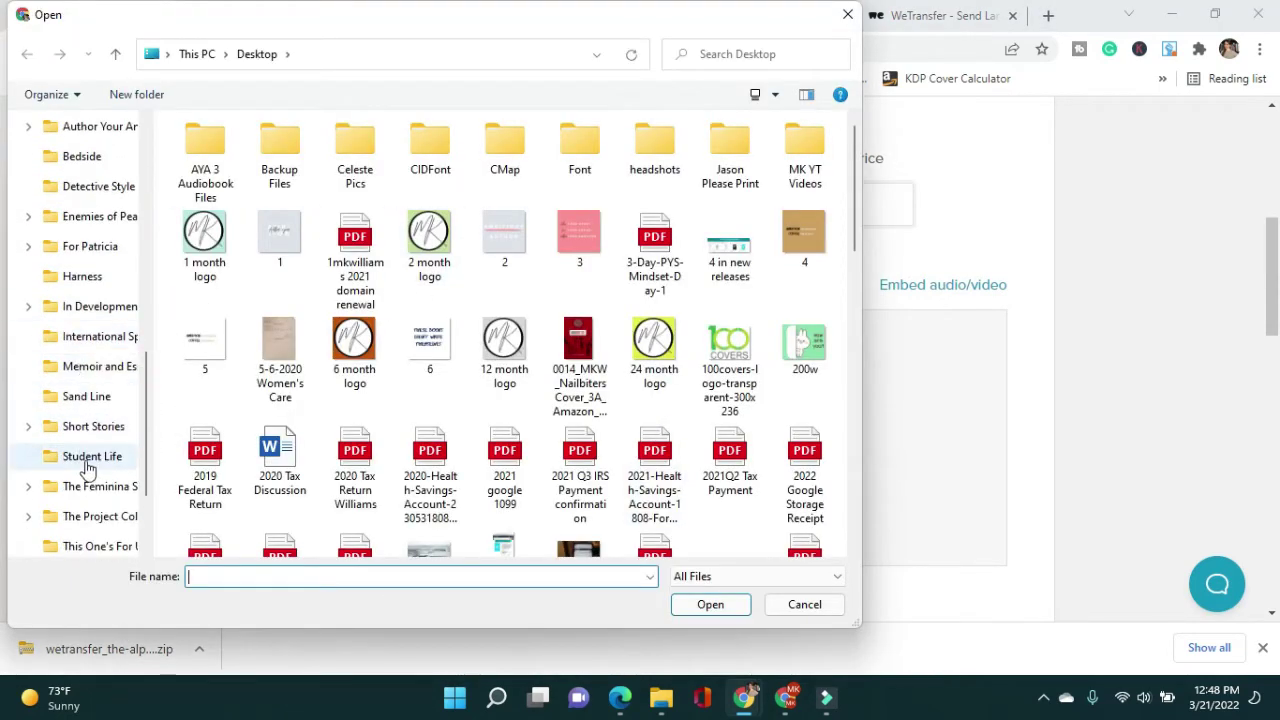
left_click(90, 490)
double_click(262, 181)
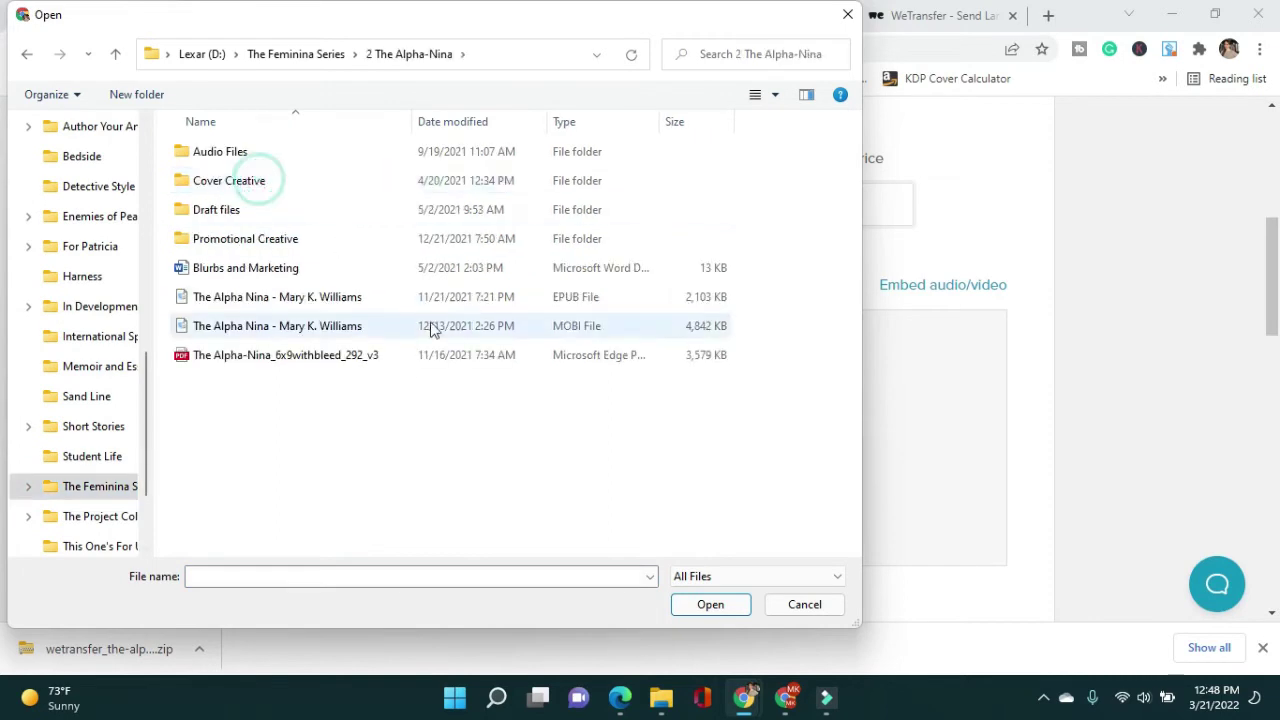
double_click(240, 180)
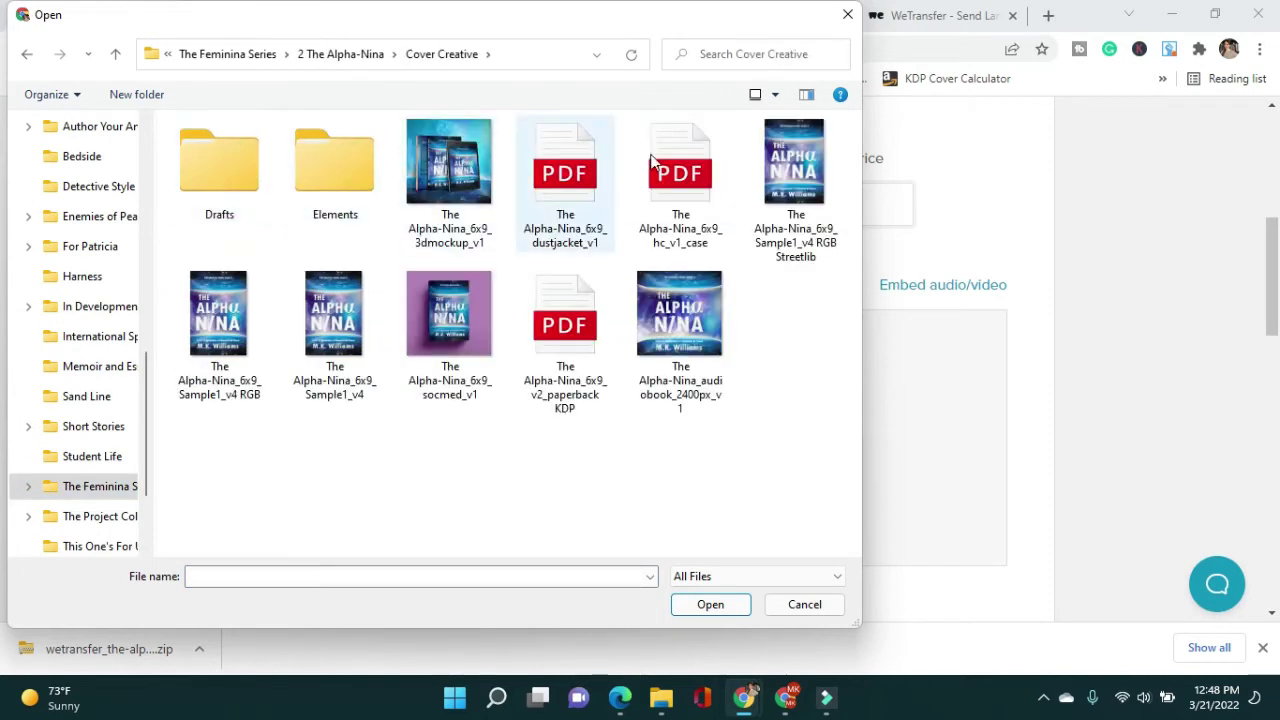
left_click(692, 328)
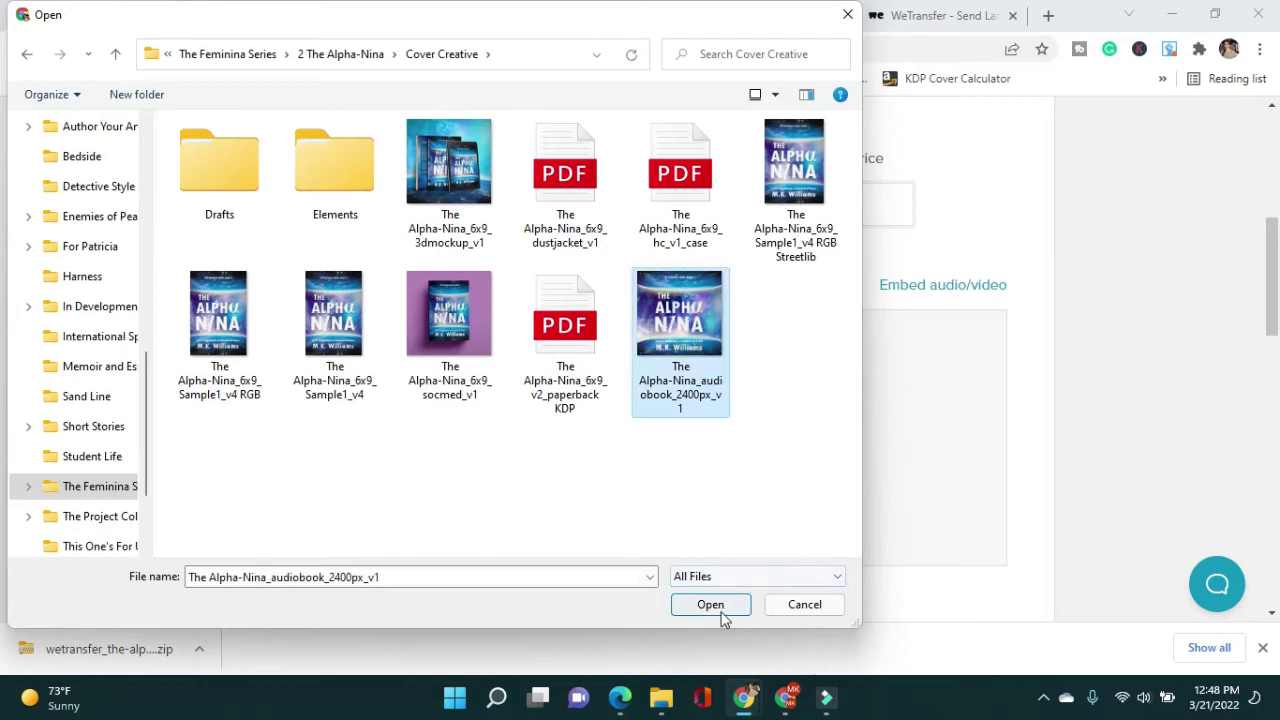
left_click(722, 612)
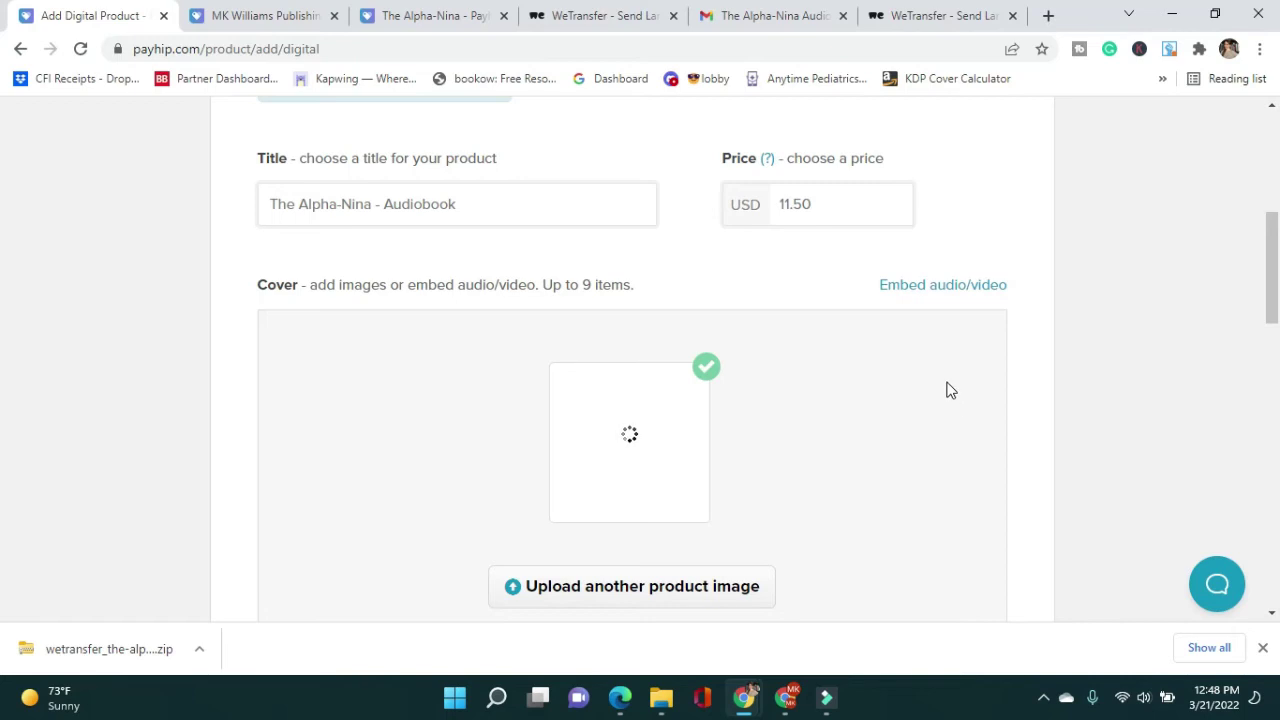
scroll(950, 390, "down", 1)
mouse_move(617, 388)
scroll(720, 266, "down", 4)
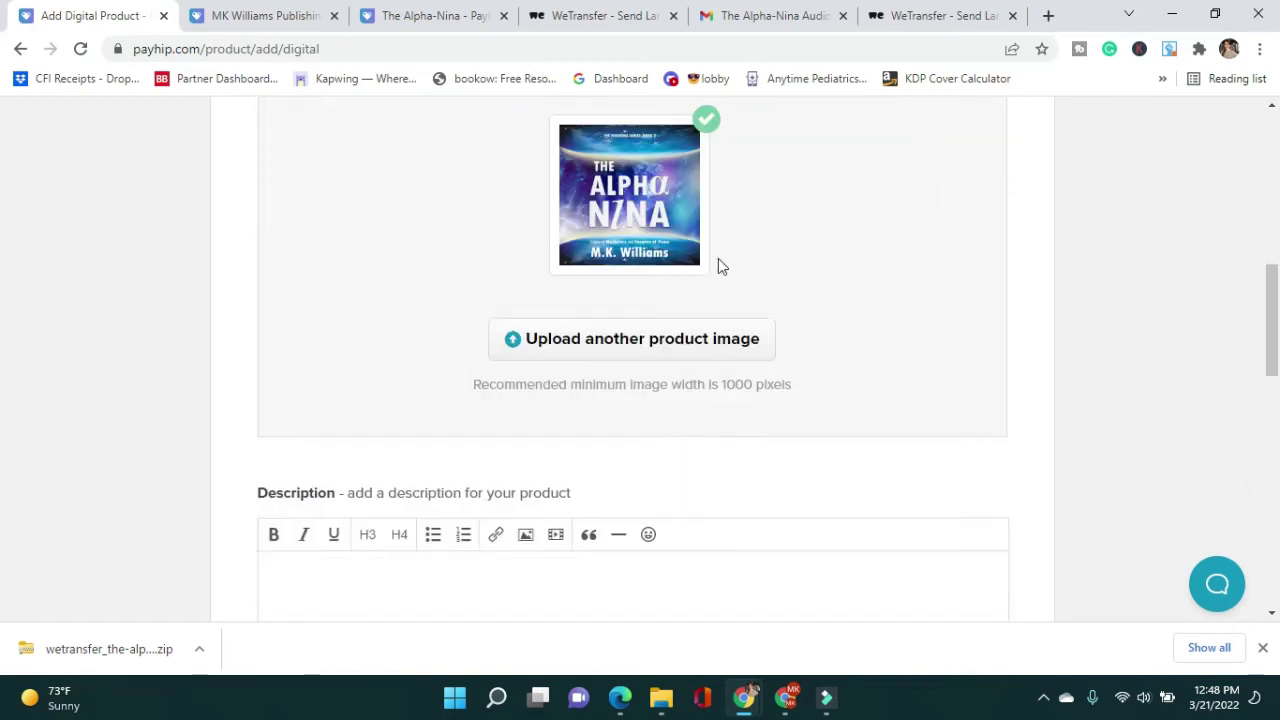
Copy the book blurb from the existing Alpha-Nina product and paste it into the description
left_click(417, 19)
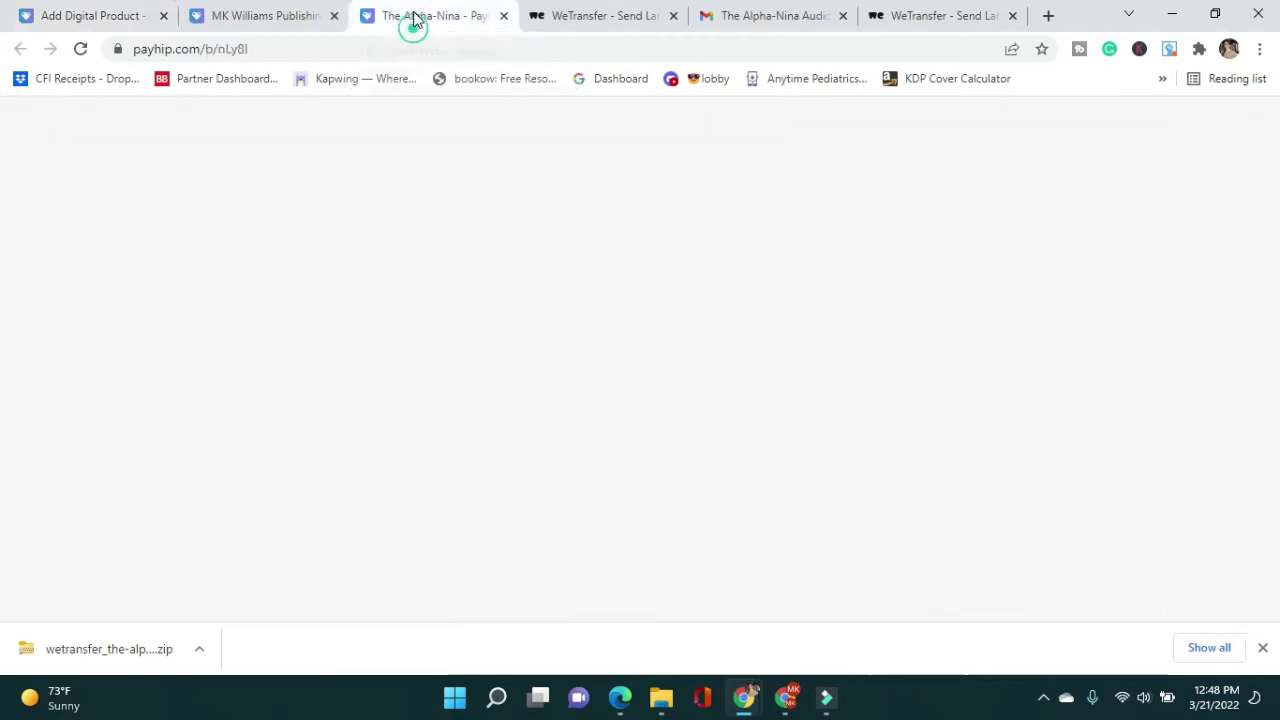
scroll(709, 500, "down", 3)
left_click_drag(748, 232, 1030, 546)
scroll(990, 357, "down", 4)
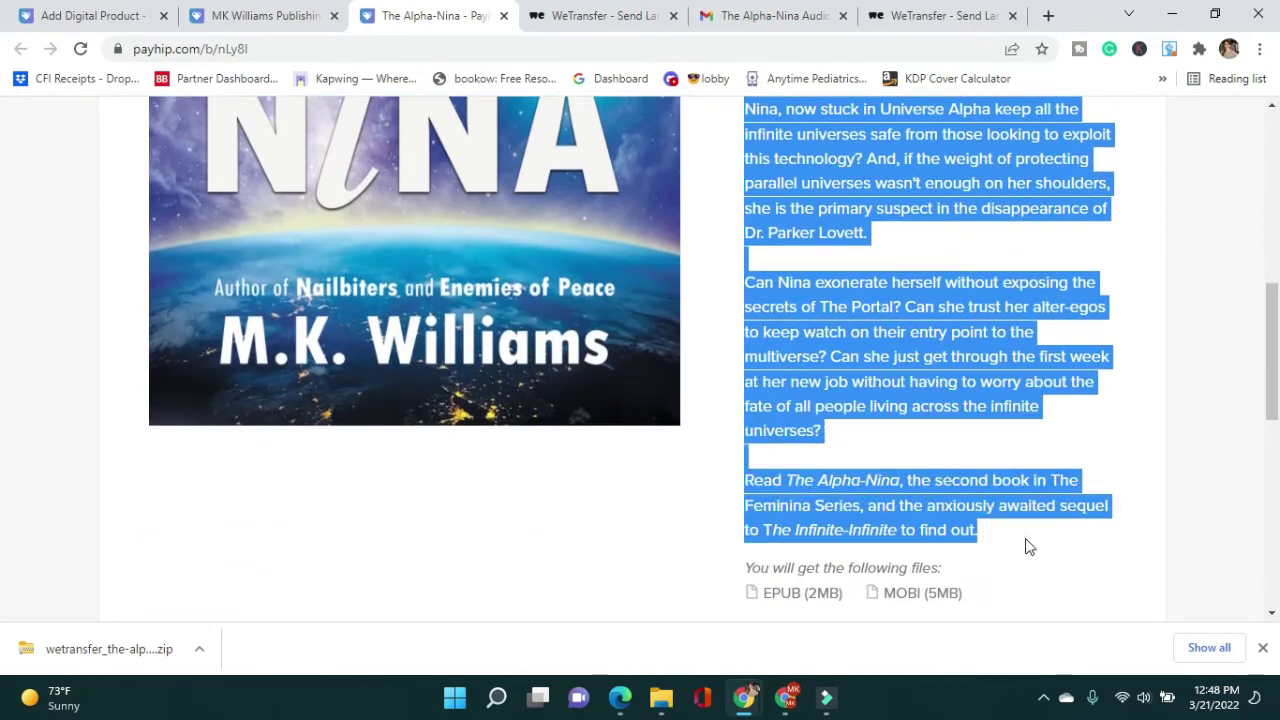
left_click(88, 15)
left_click(468, 369)
key("ctrl+v")
Italicise the description's opening paragraph
scroll(389, 420, "up", 5)
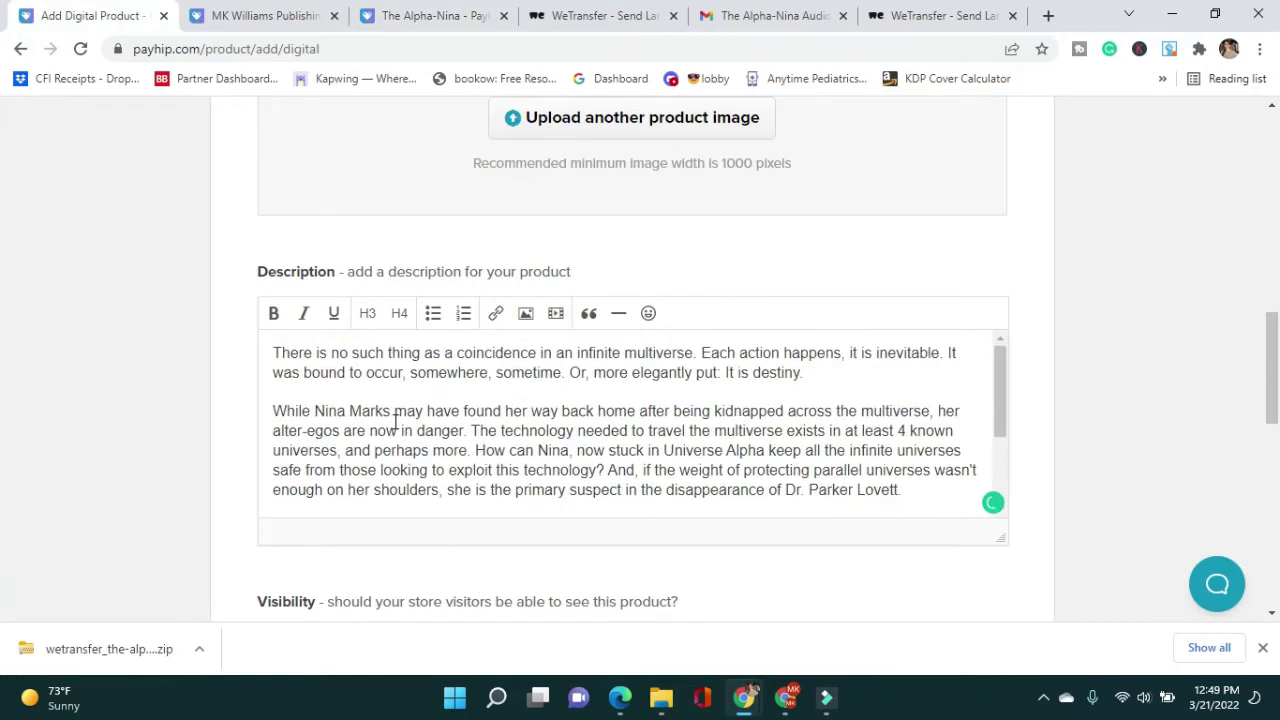
left_click_drag(828, 374, 240, 351)
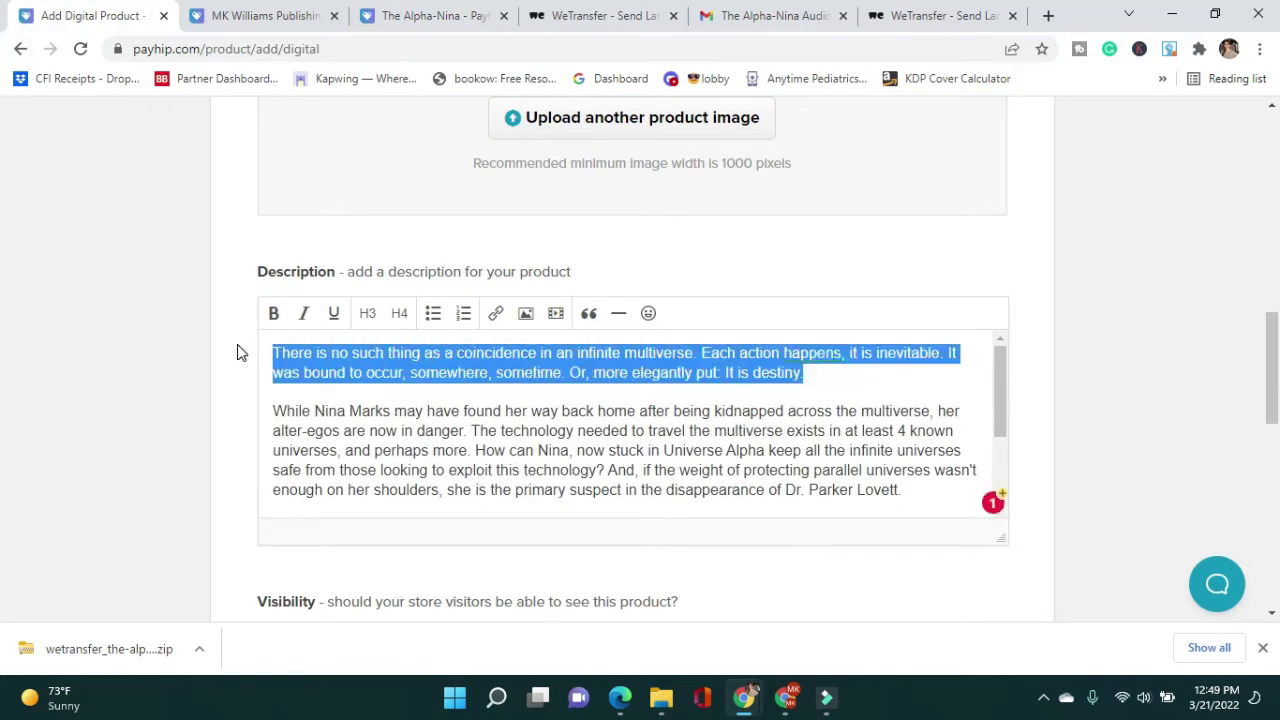
left_click(304, 313)
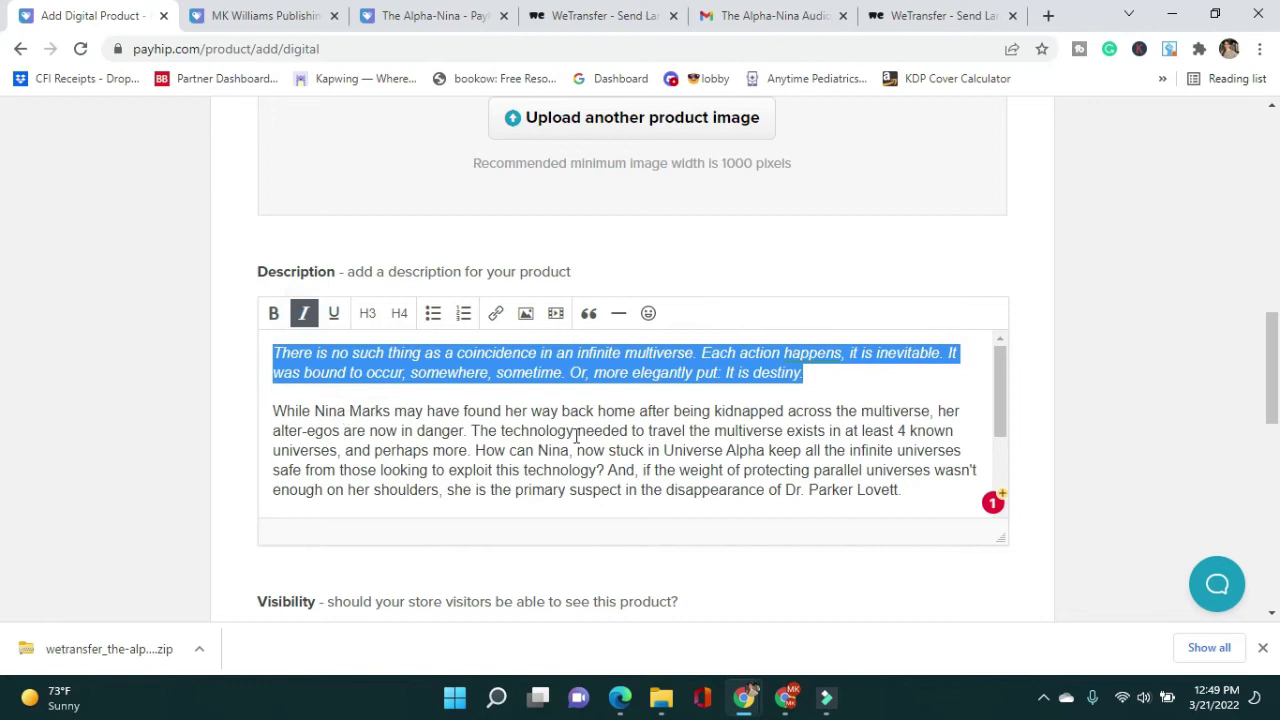
Italicise the titles The Alpha-Nina, The Feminina Series and The Infinite-Infinite
scroll(551, 430, "down", 1)
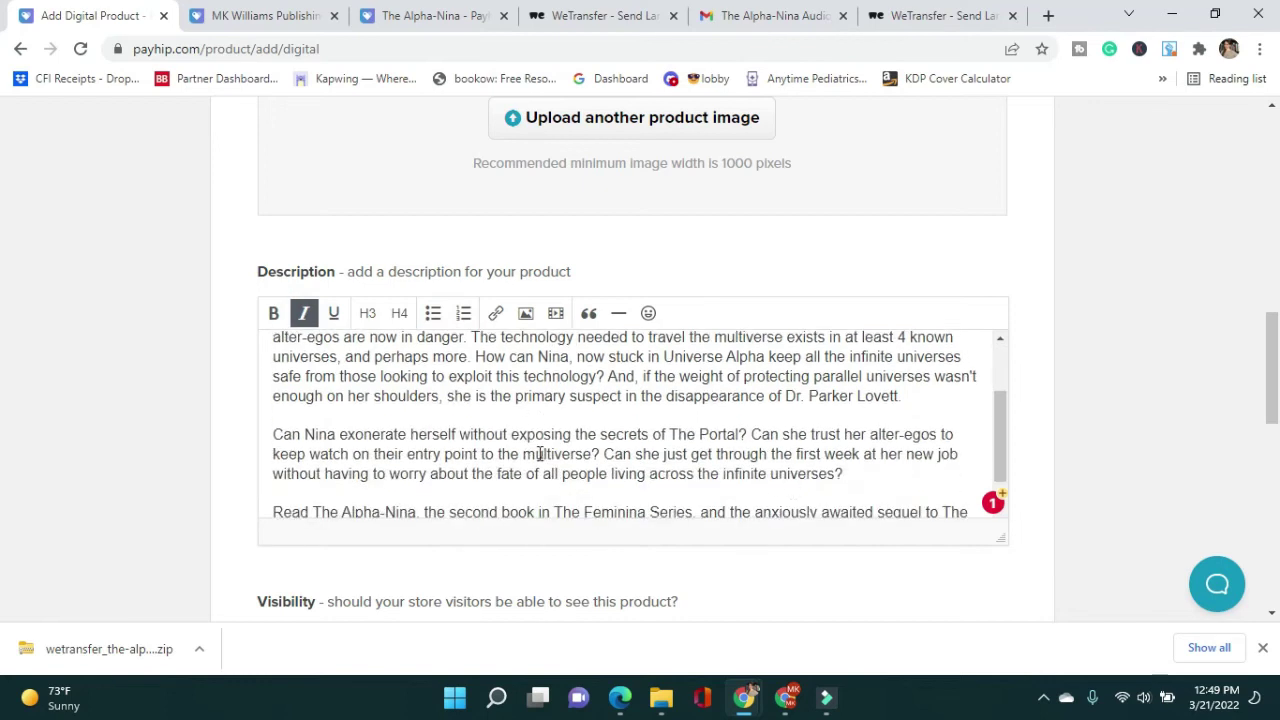
scroll(318, 454, "down", 1)
left_click_drag(315, 475, 416, 473)
left_click(304, 313)
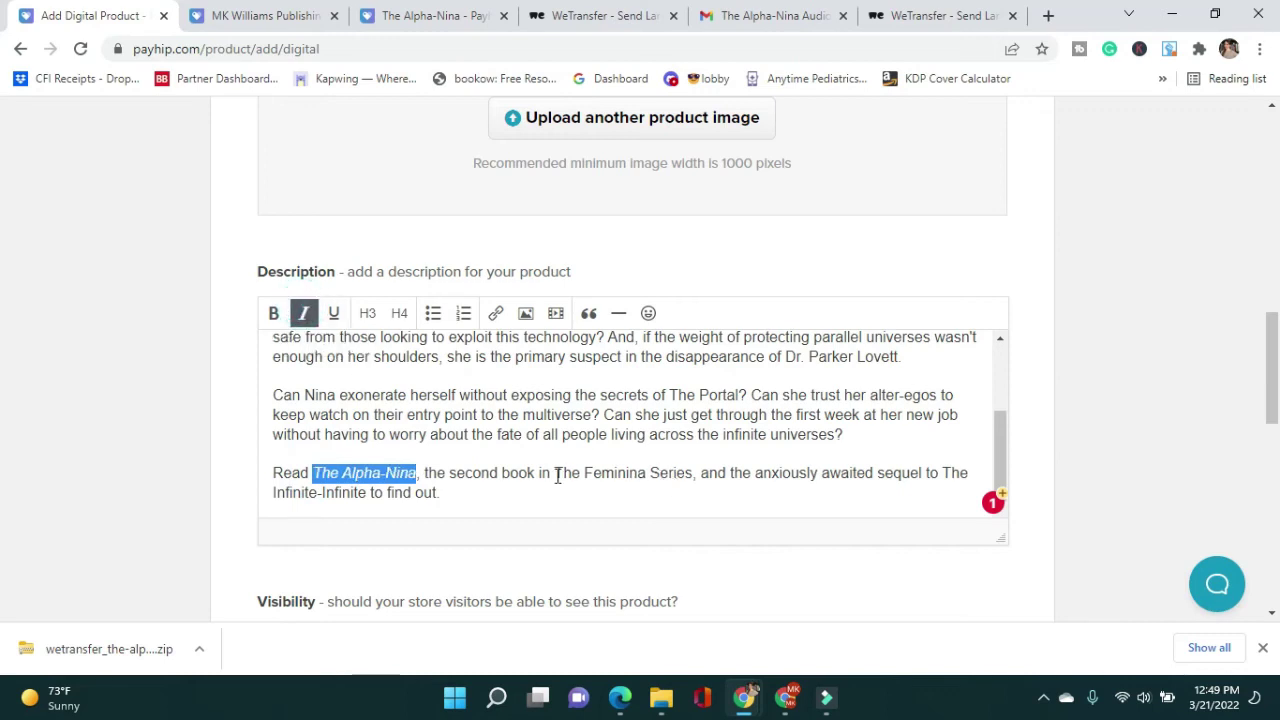
left_click_drag(556, 475, 687, 476)
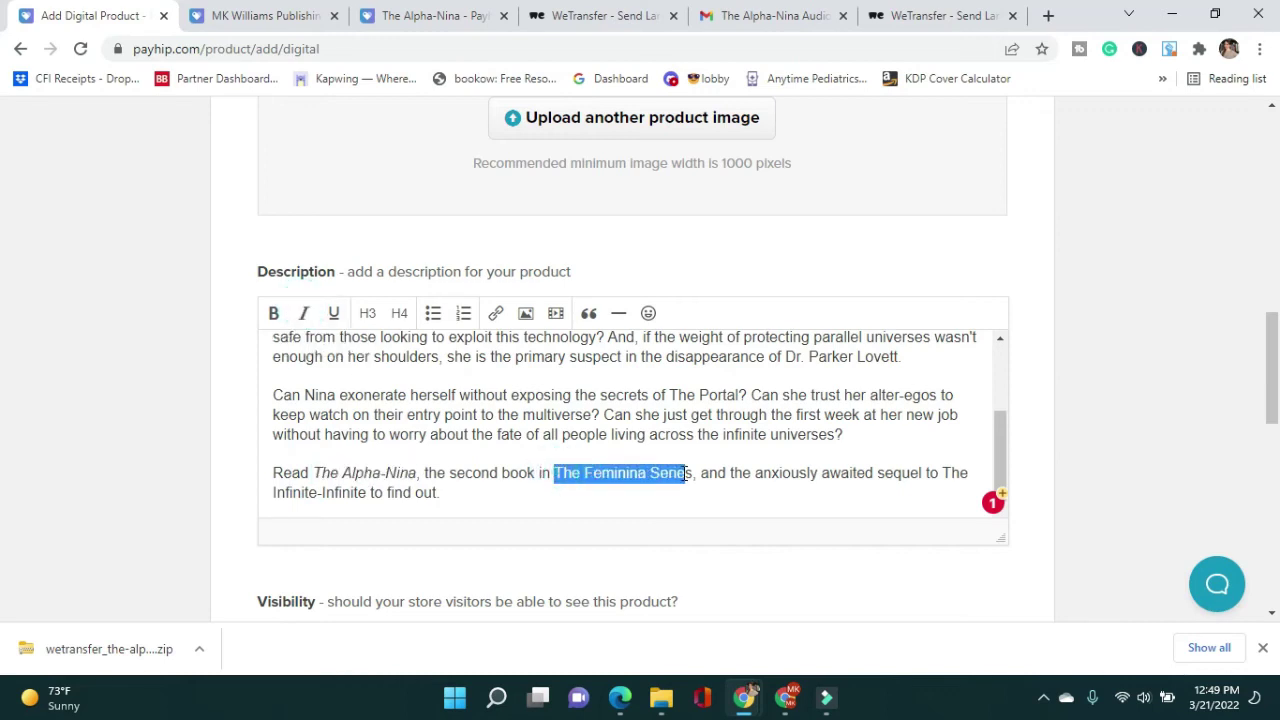
left_click(304, 313)
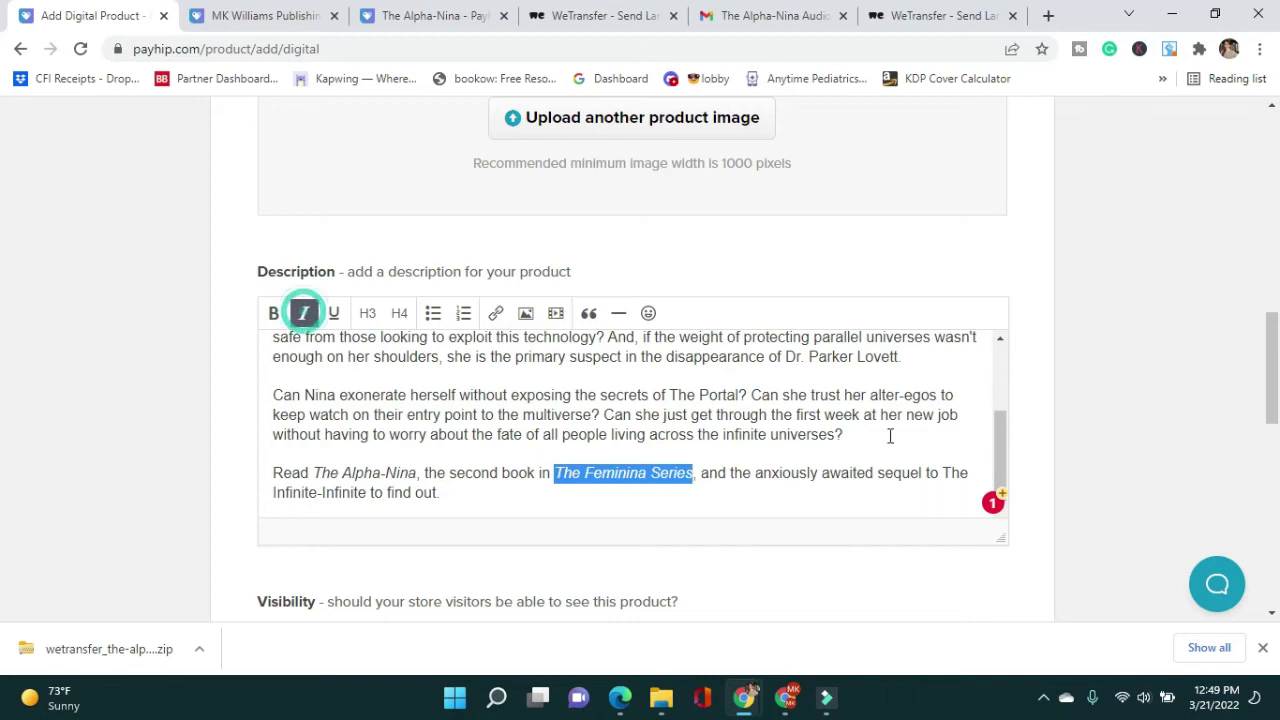
left_click_drag(944, 474, 367, 498)
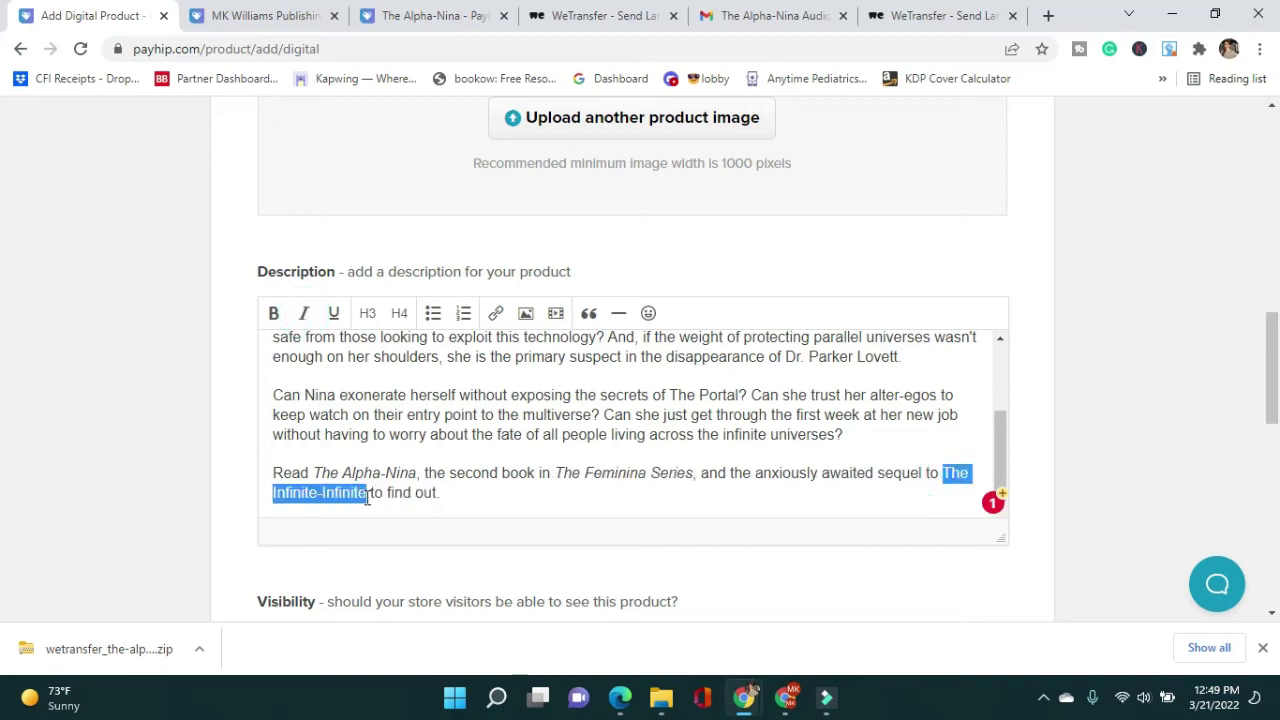
left_click(304, 313)
scroll(491, 423, "down", 3)
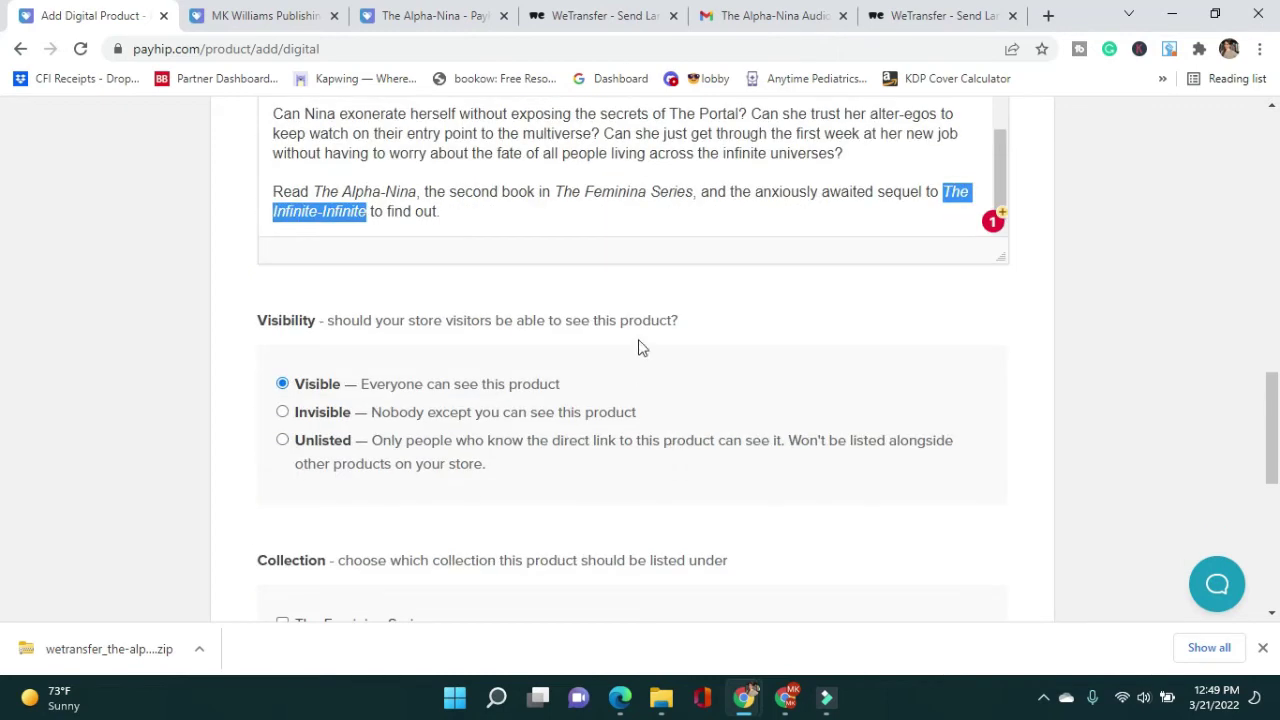
Add the product to the Audiobooks and The Feminina Series collections
scroll(600, 400, "down", 4)
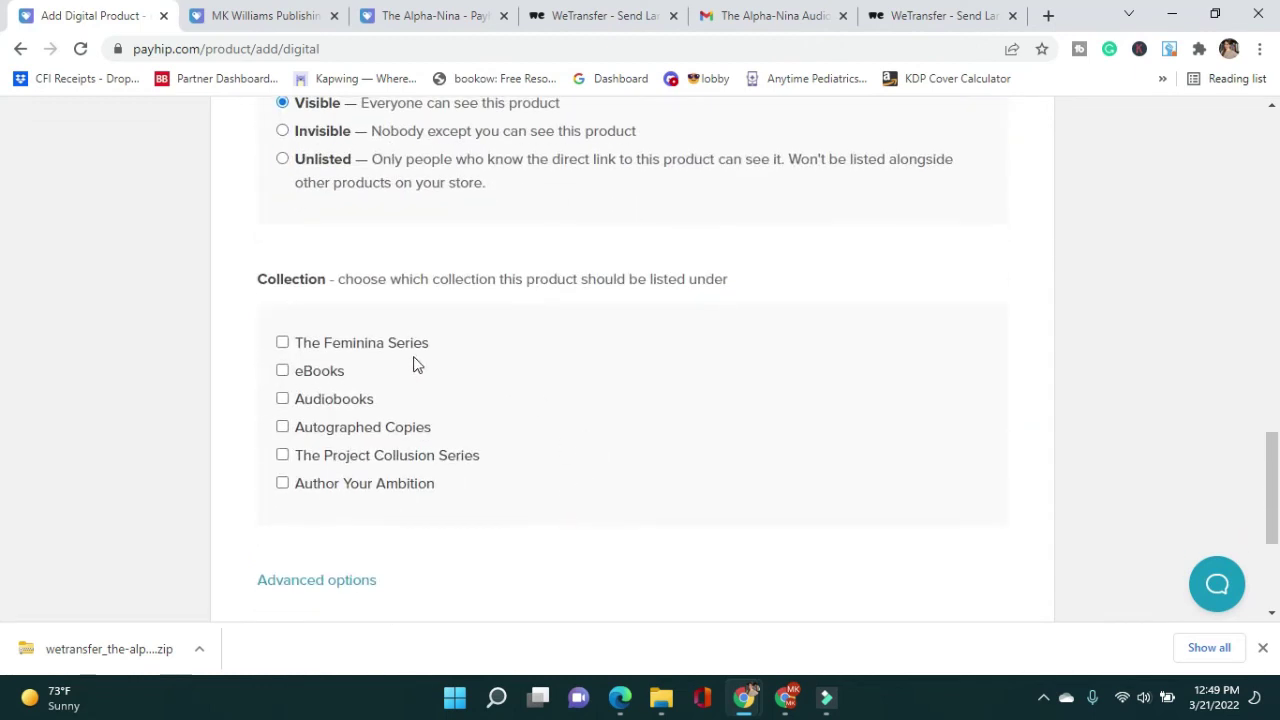
left_click(283, 400)
left_click(282, 343)
In Advanced options, keep the sales limit off and auto-subscribe buyers to the MailChimp list
scroll(340, 345, "down", 1)
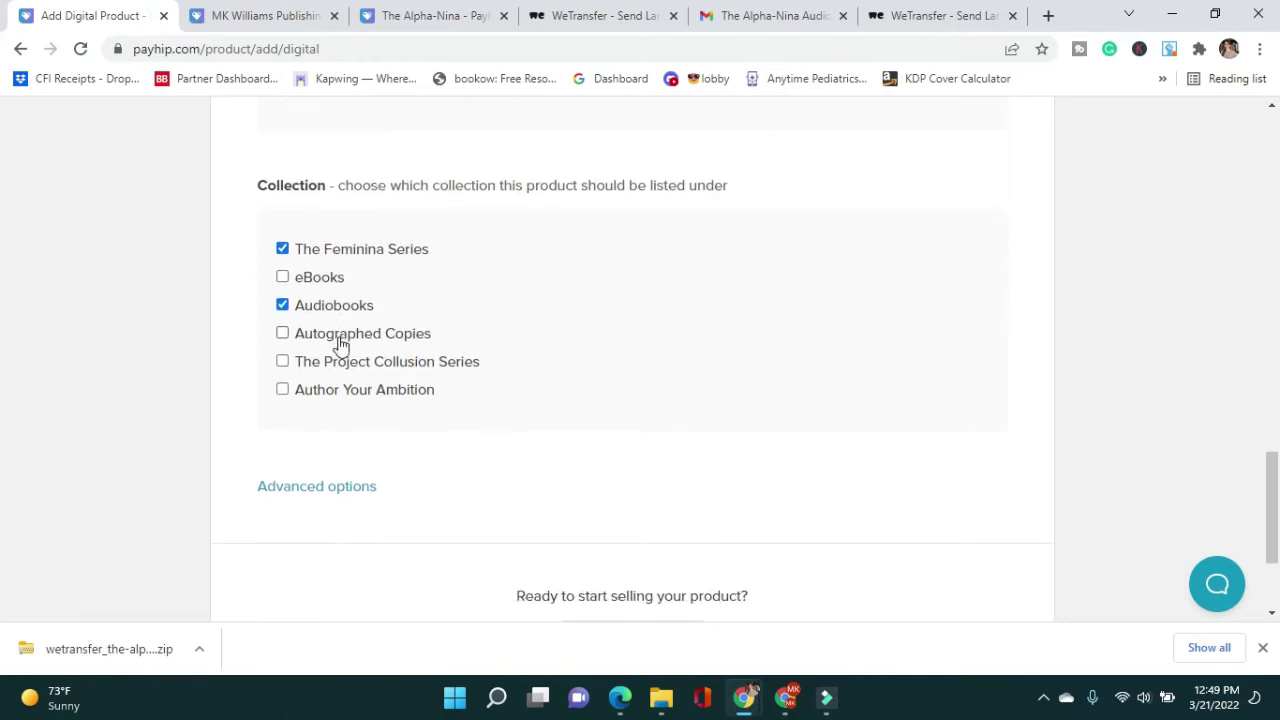
left_click(340, 487)
scroll(755, 365, "down", 1)
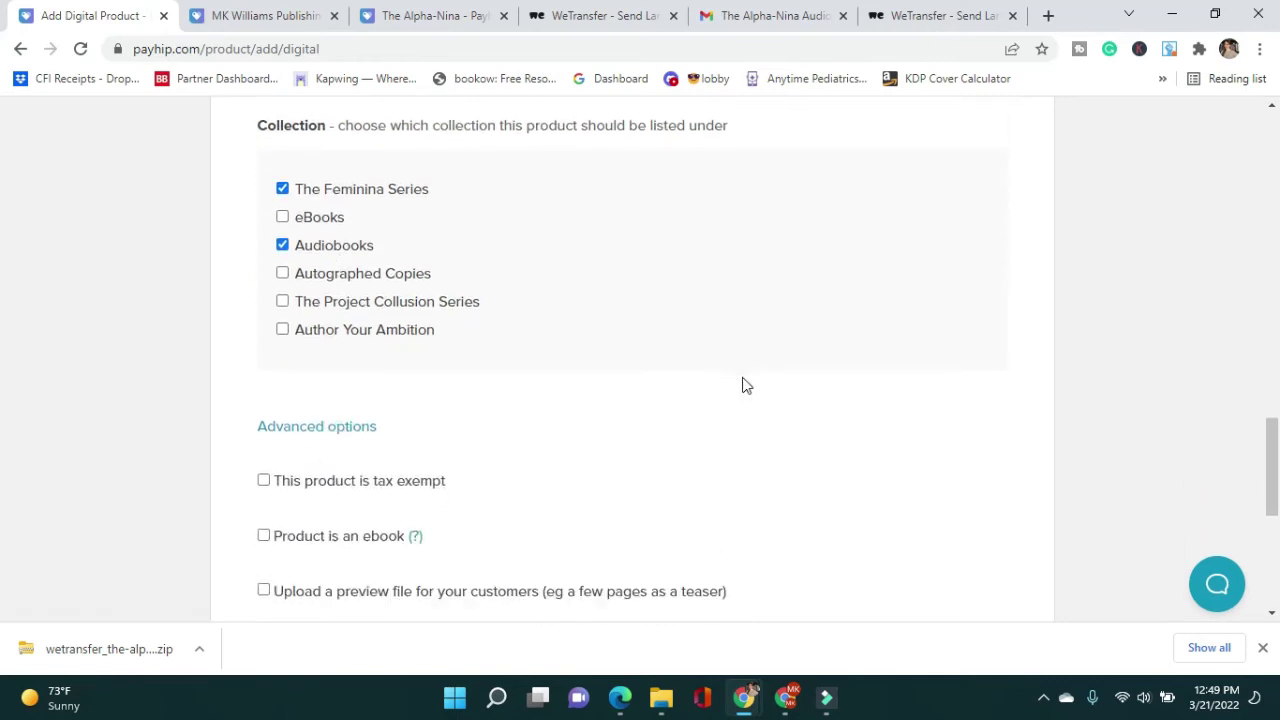
scroll(743, 385, "down", 1)
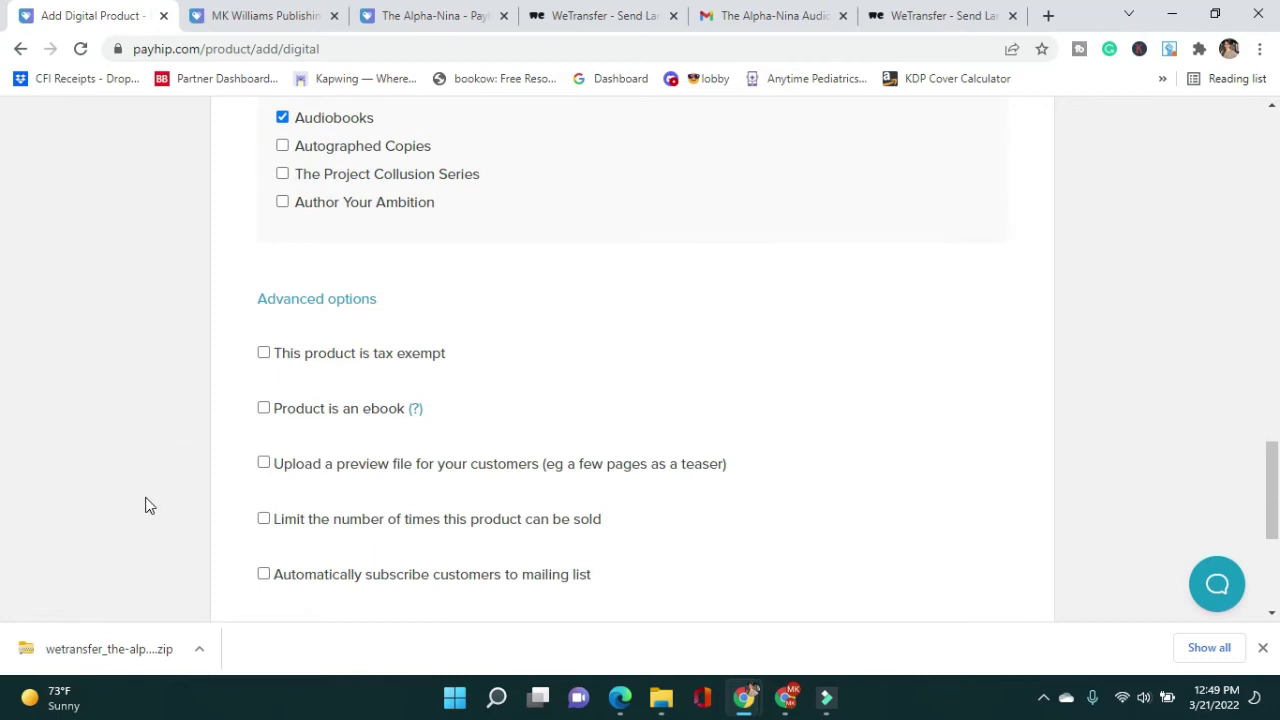
scroll(145, 505, "down", 2)
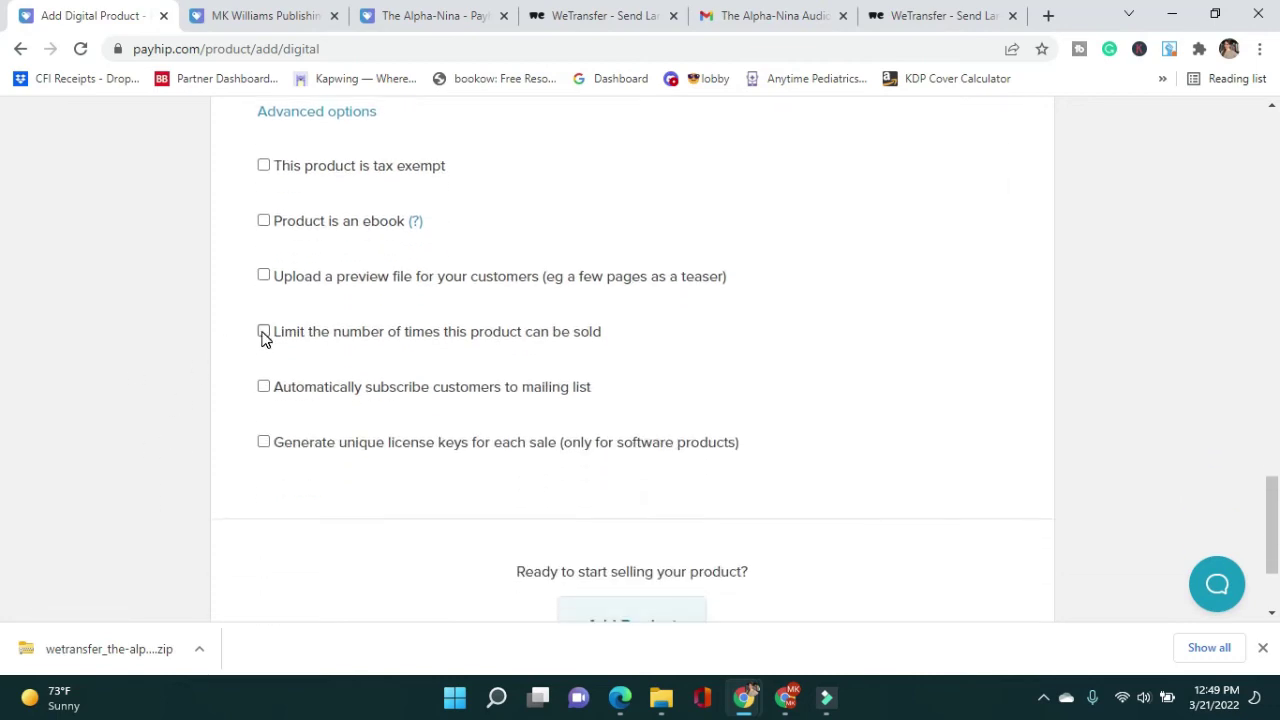
left_click(263, 332)
left_click(263, 332)
left_click(263, 387)
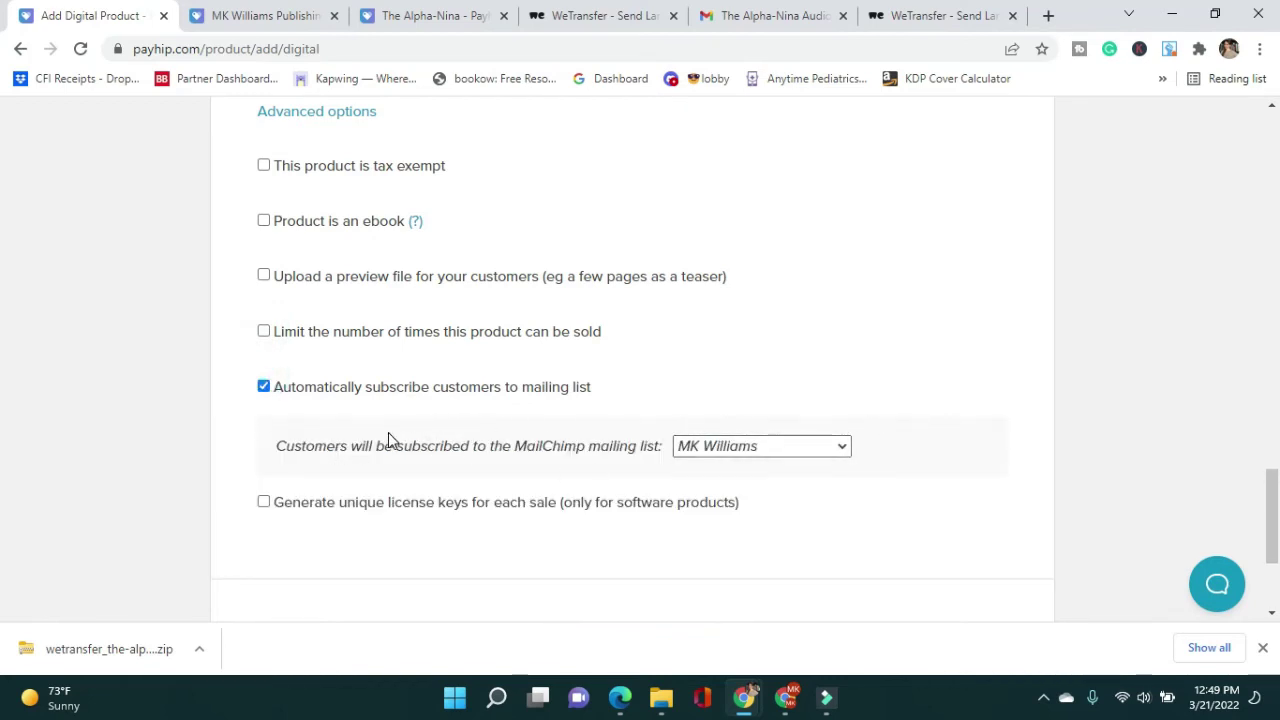
scroll(388, 434, "down", 2)
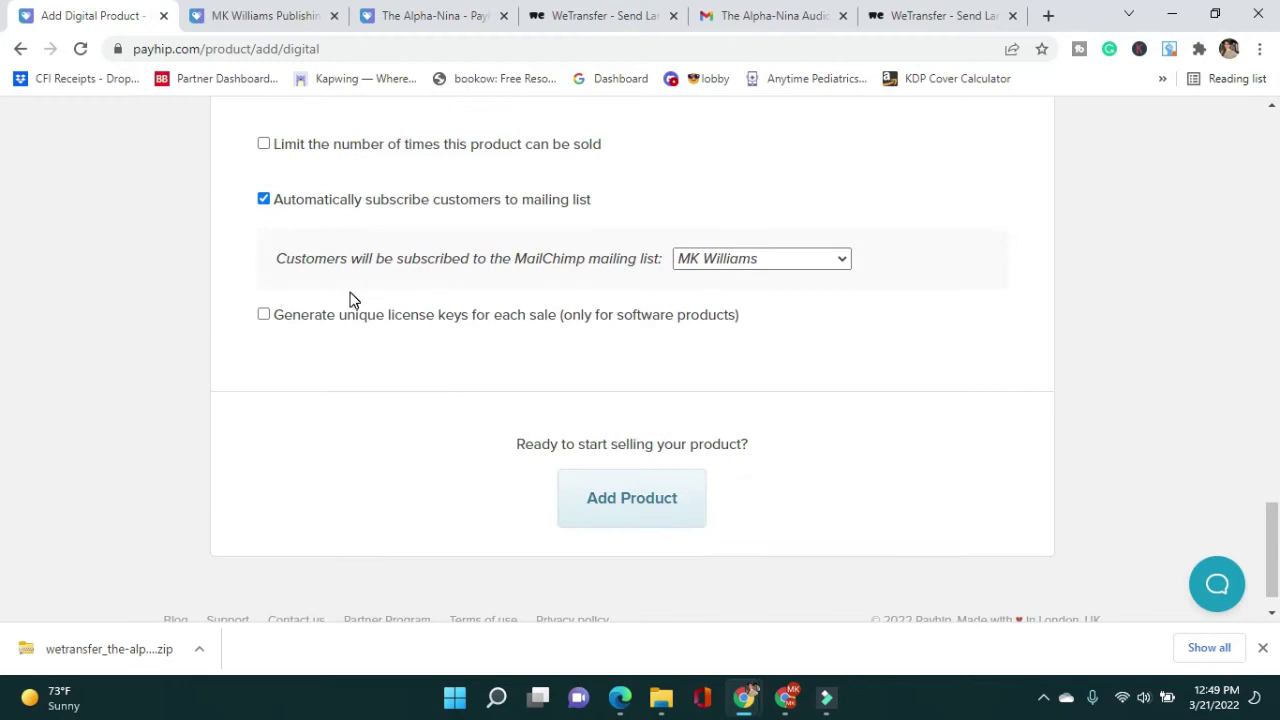
scroll(355, 303, "down", 1)
scroll(421, 488, "up", 2)
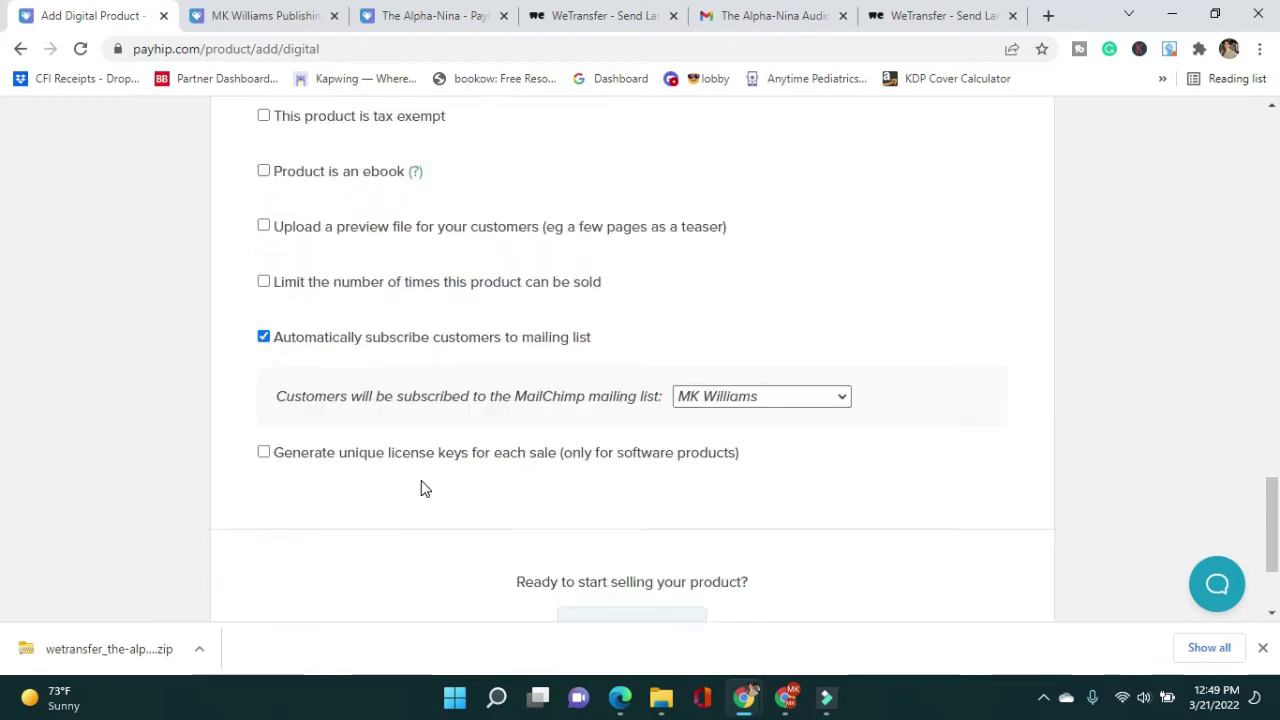
scroll(421, 488, "up", 20)
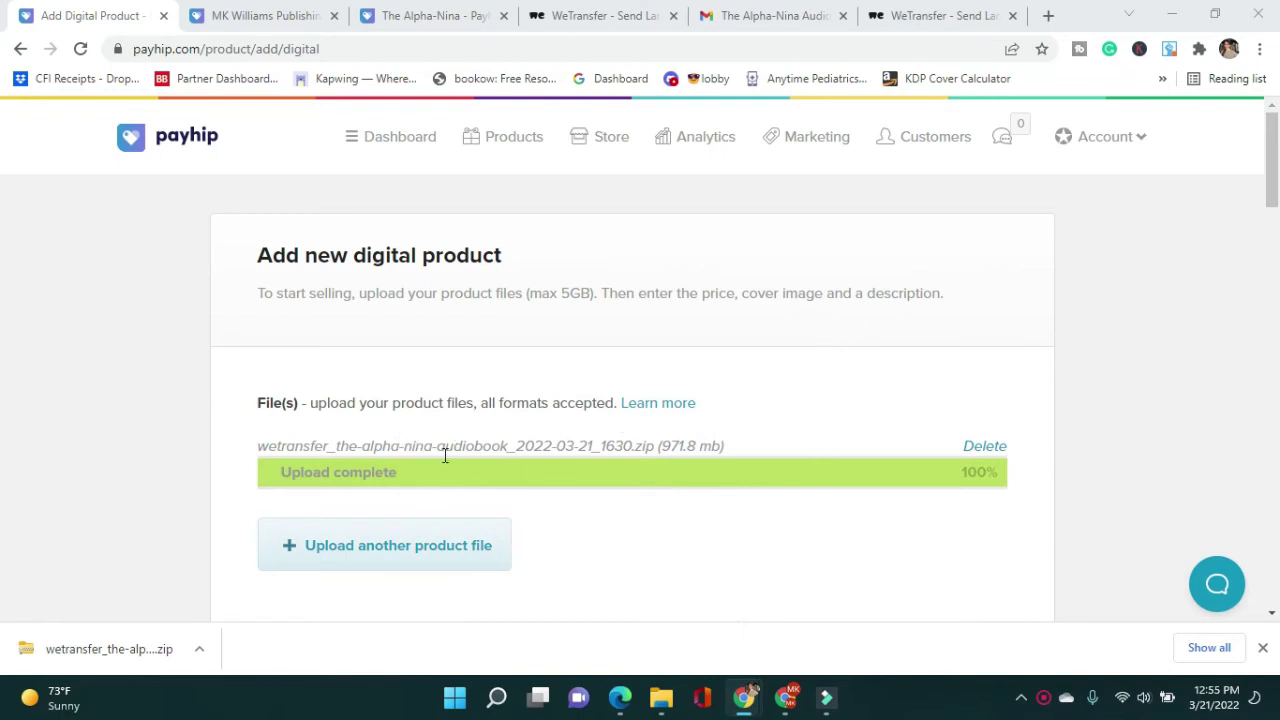
Review the filled-in audiobook form to the bottom and submit it with Add Product
scroll(476, 480, "down", 1)
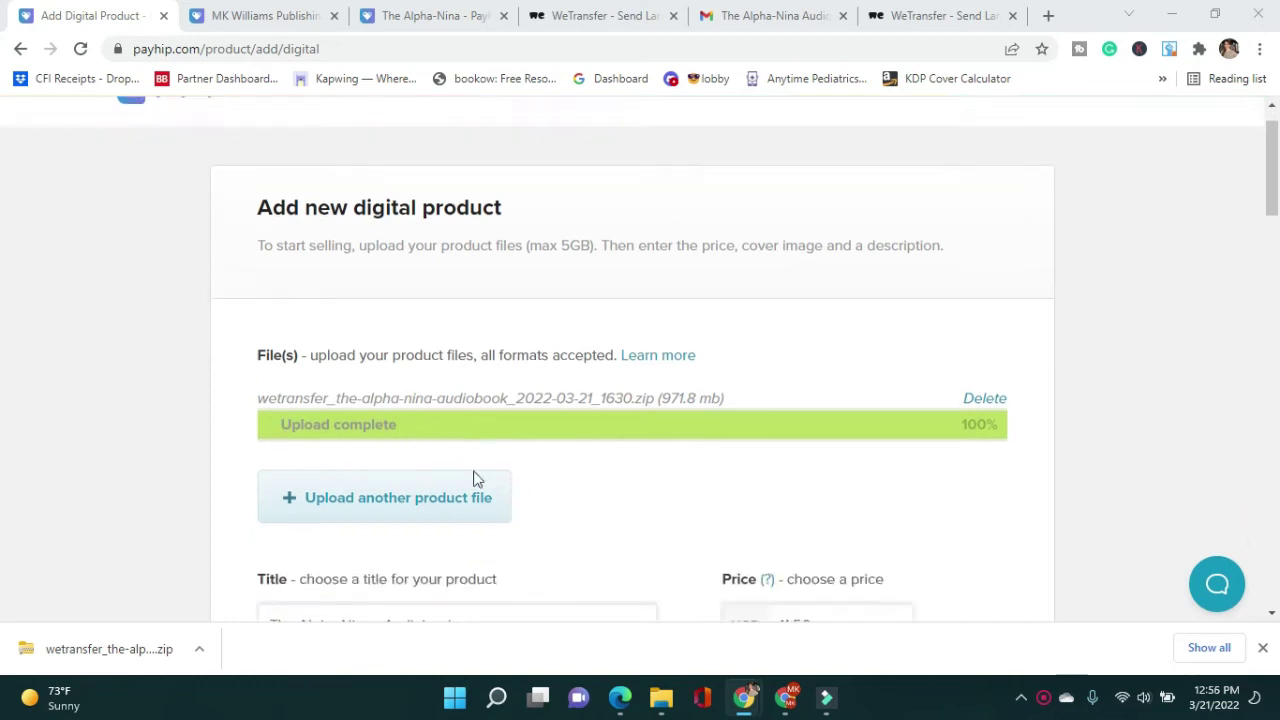
scroll(311, 434, "down", 2)
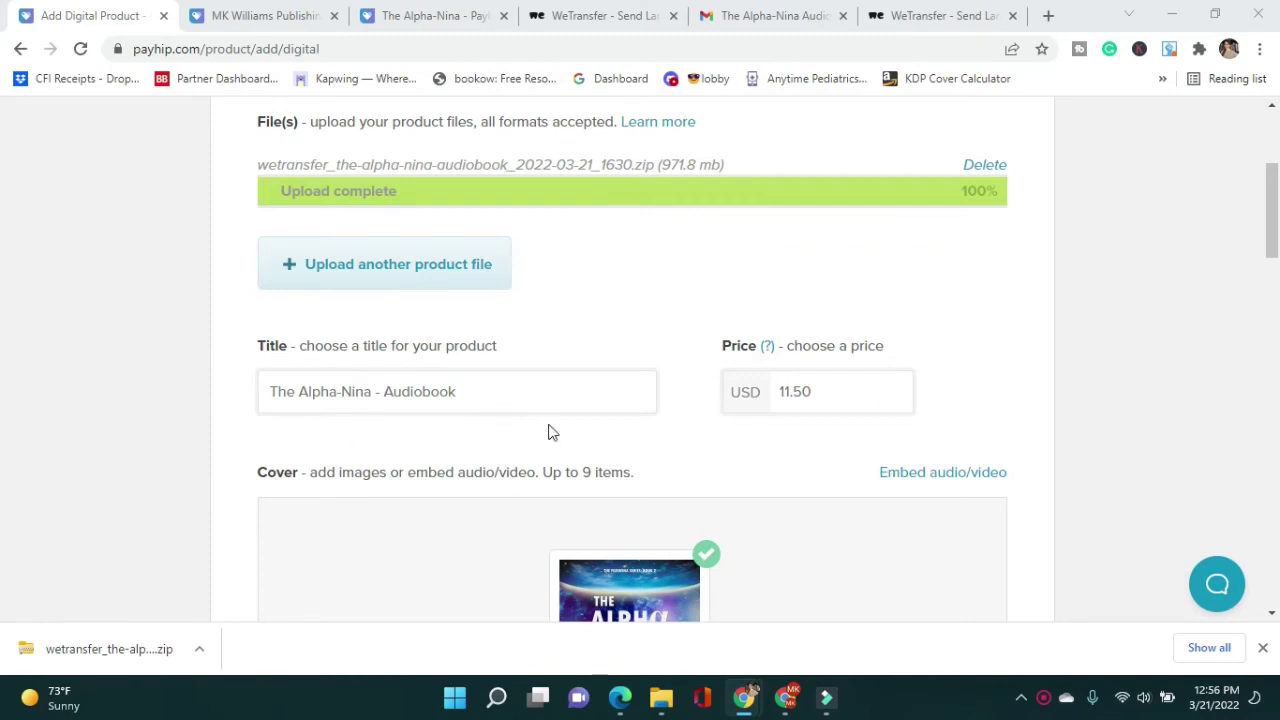
scroll(655, 453, "down", 7)
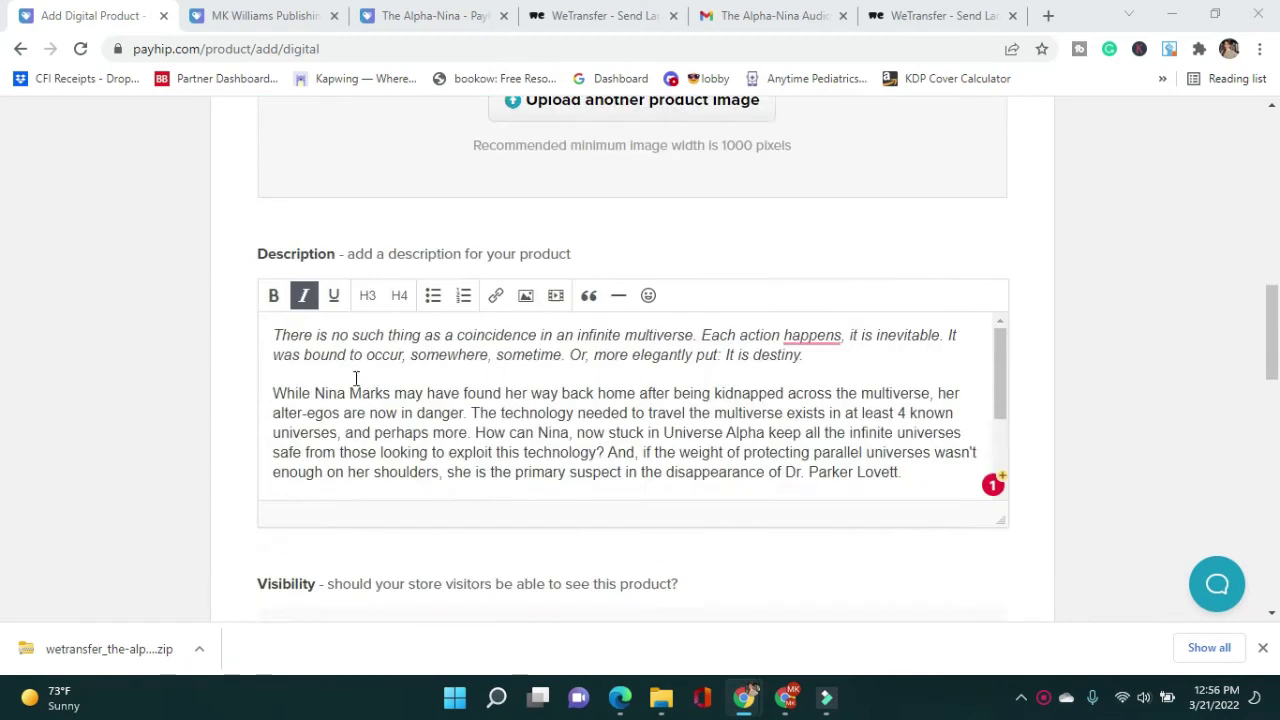
scroll(355, 432, "down", 8)
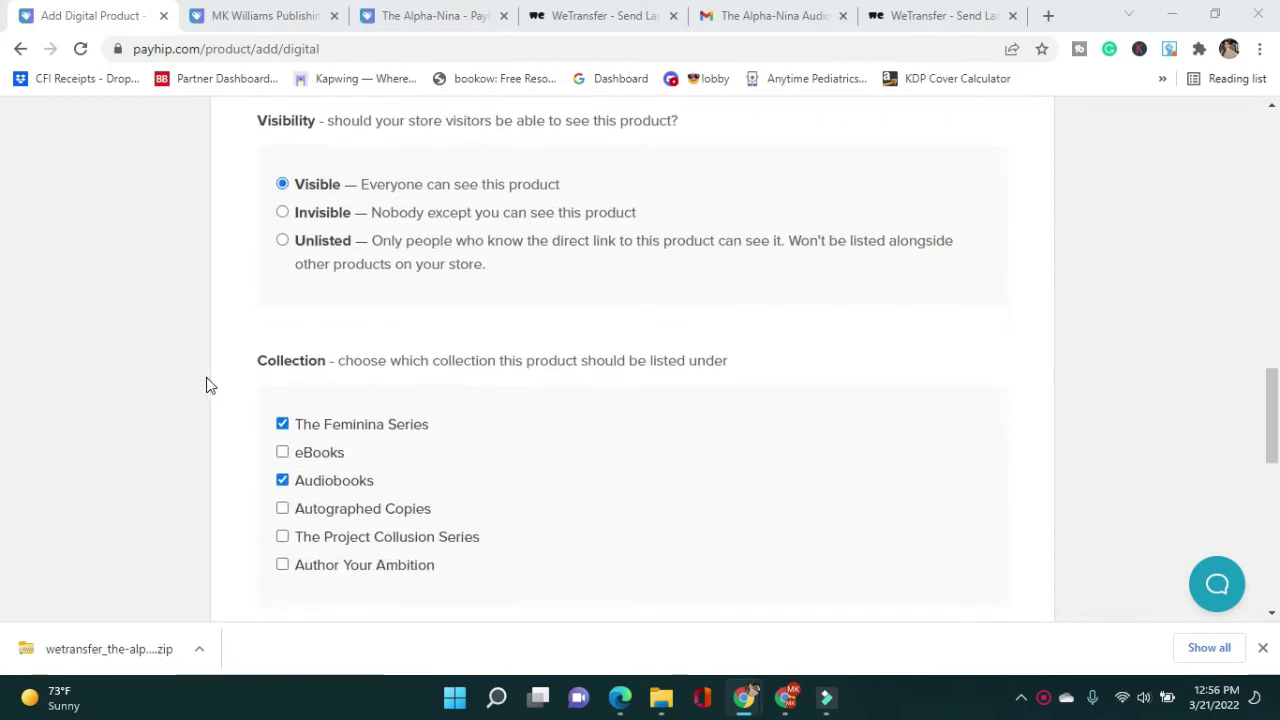
scroll(289, 285, "down", 5)
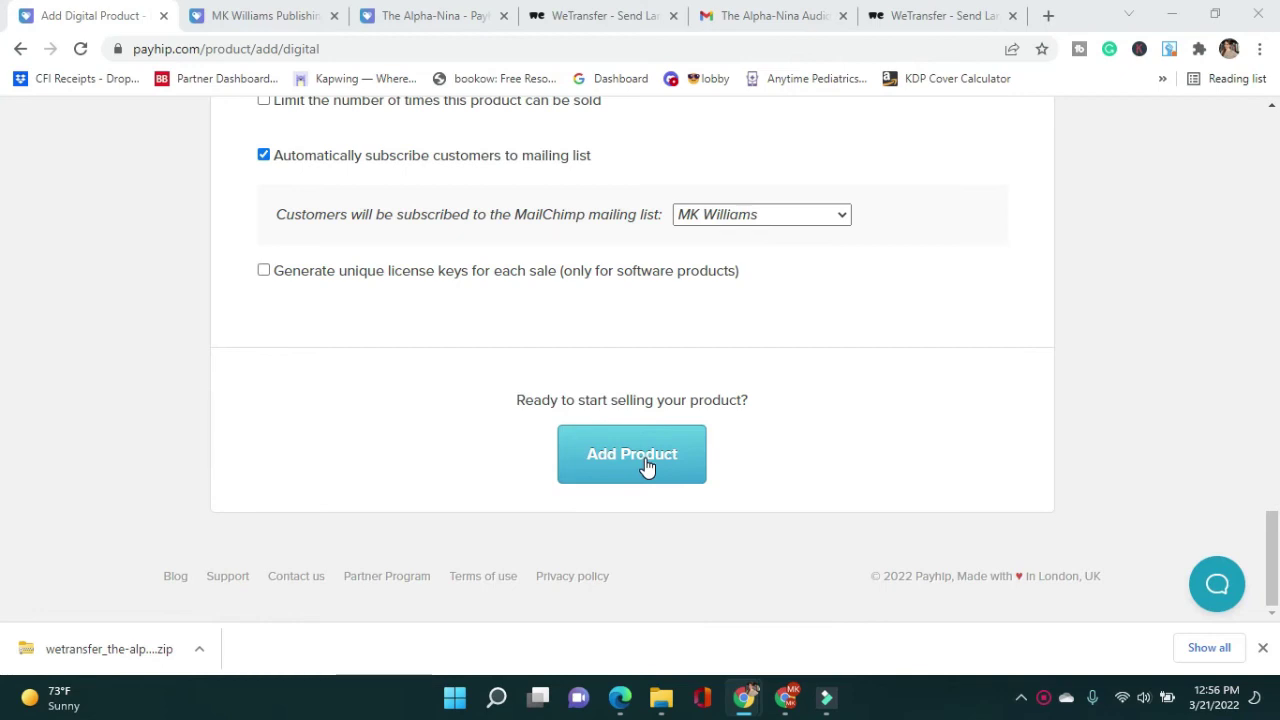
left_click(645, 463)
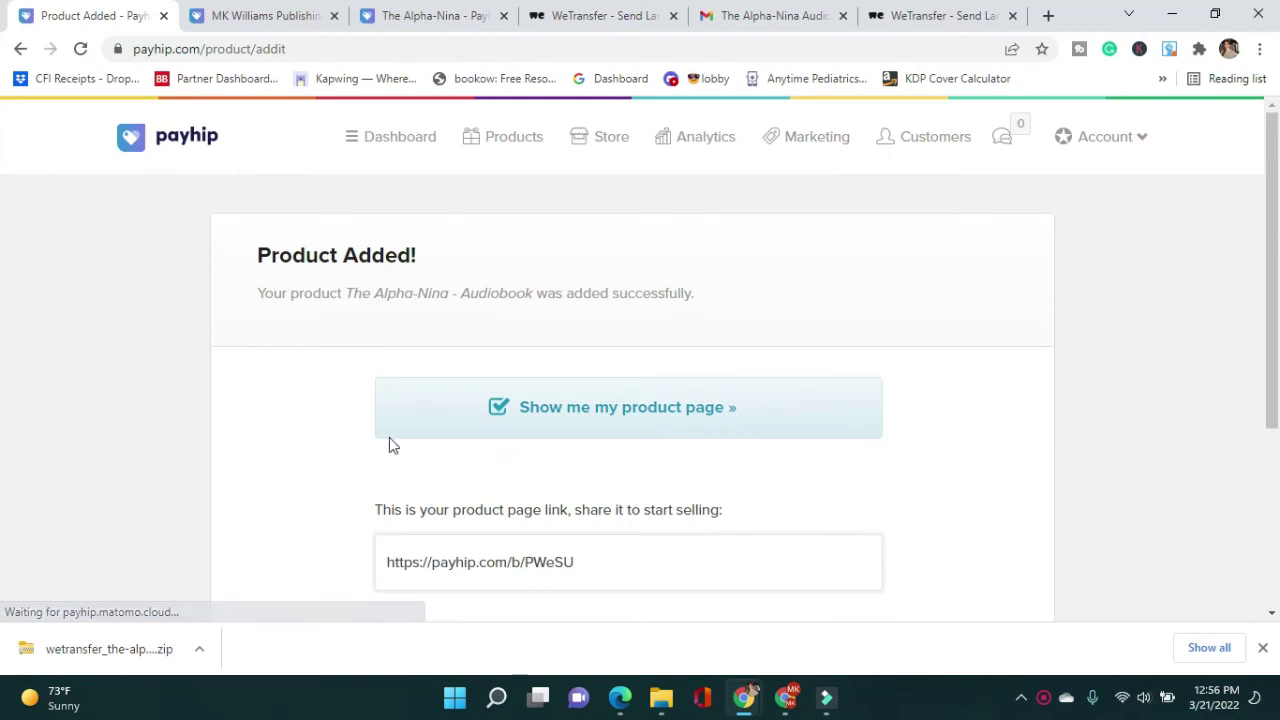
View the public page of The Alpha-Nina - Audiobook, checking cover, $11.50 price and description
scroll(340, 450, "down", 3)
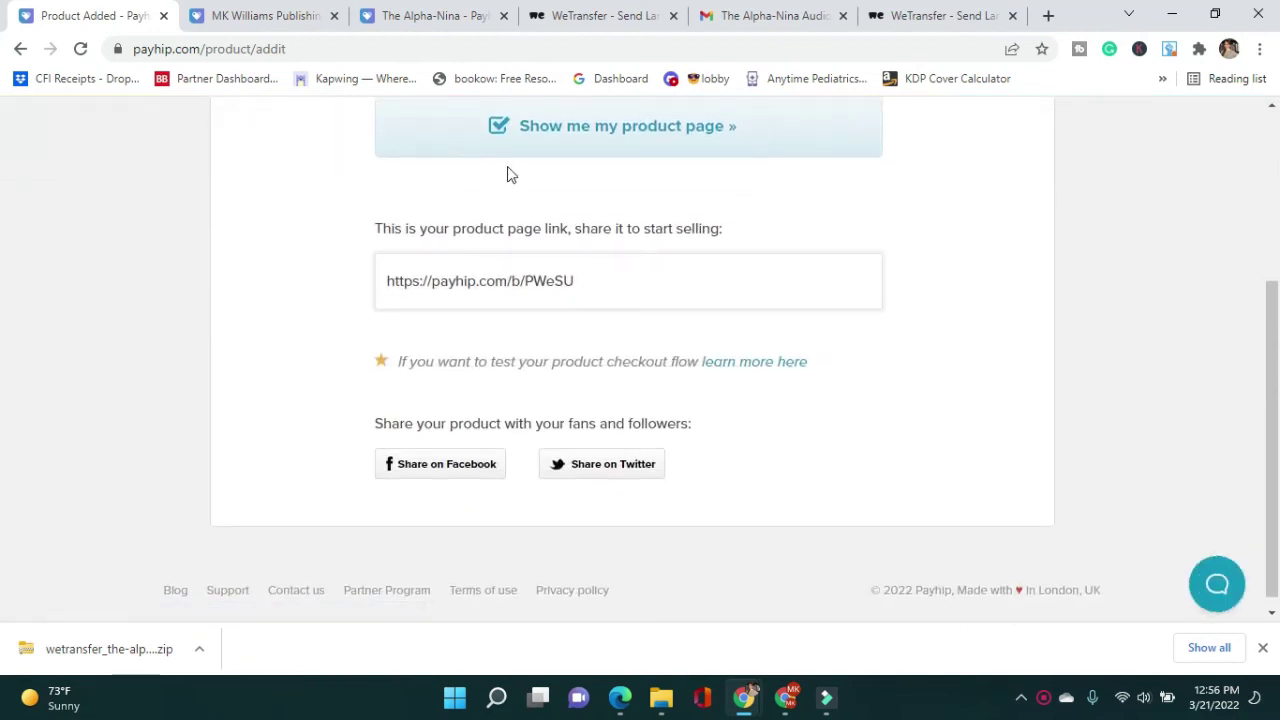
scroll(512, 250, "up", 2)
left_click(517, 331)
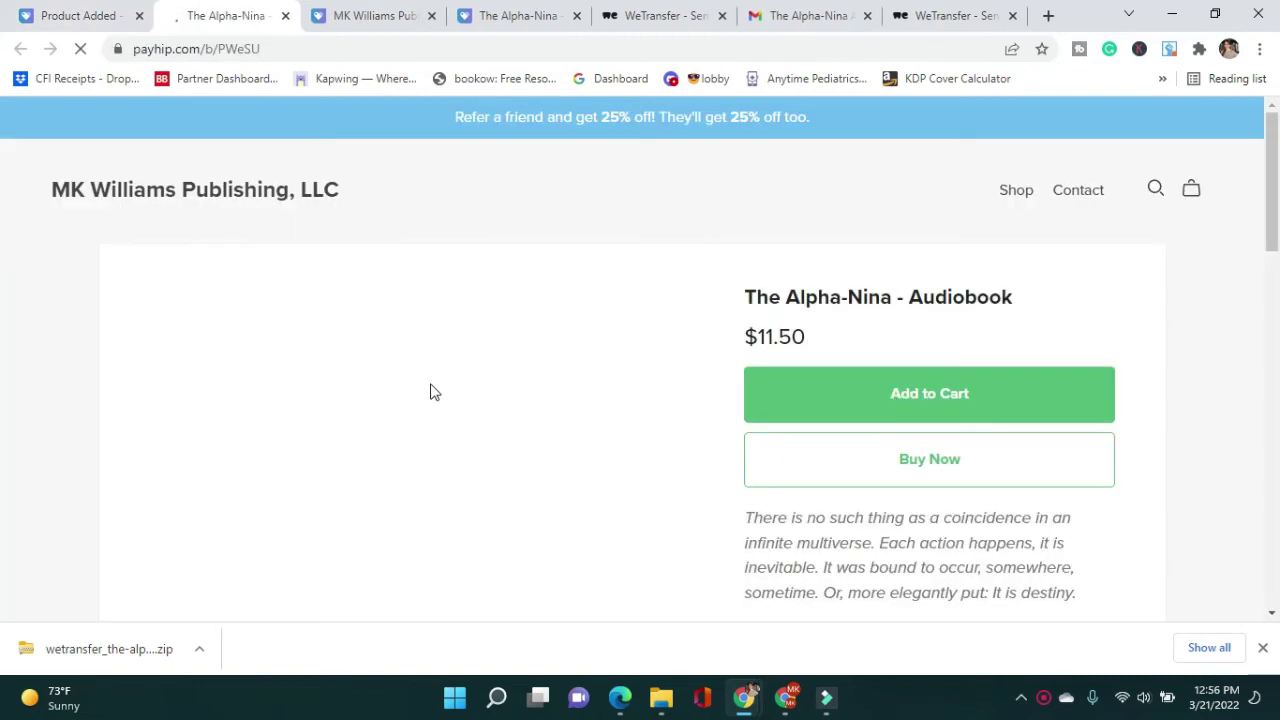
scroll(429, 385, "down", 5)
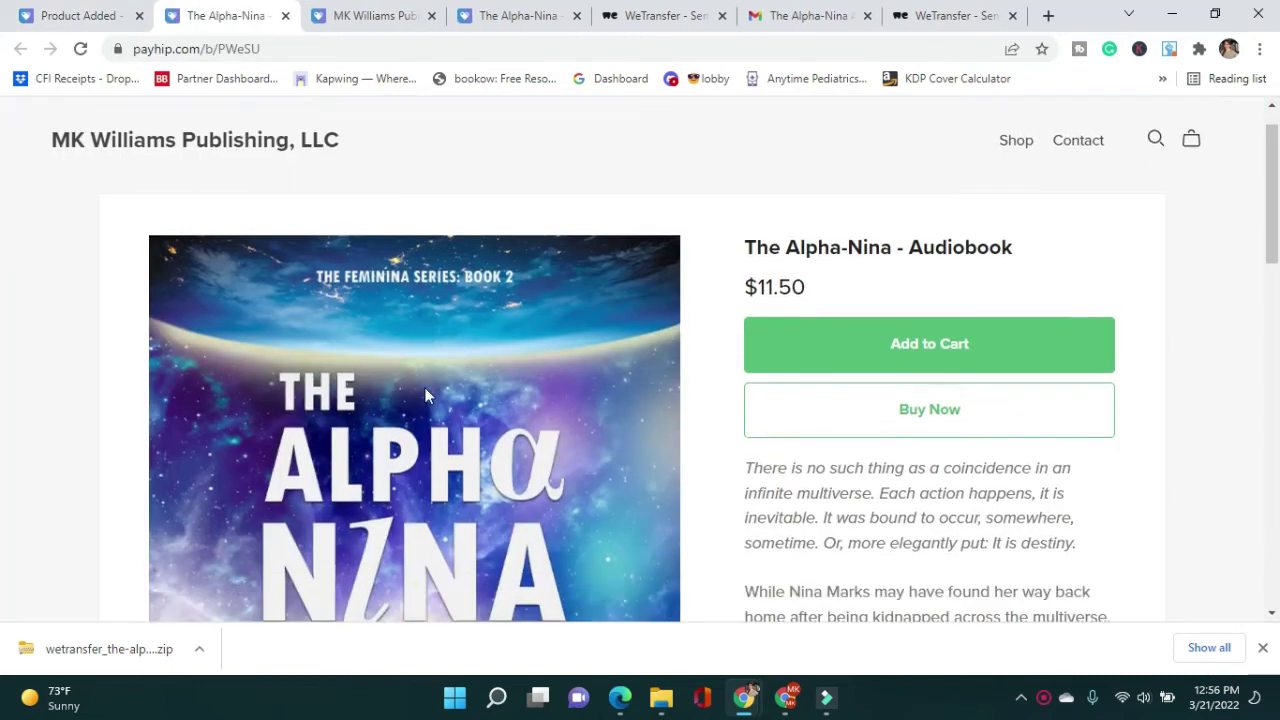
scroll(424, 397, "down", 3)
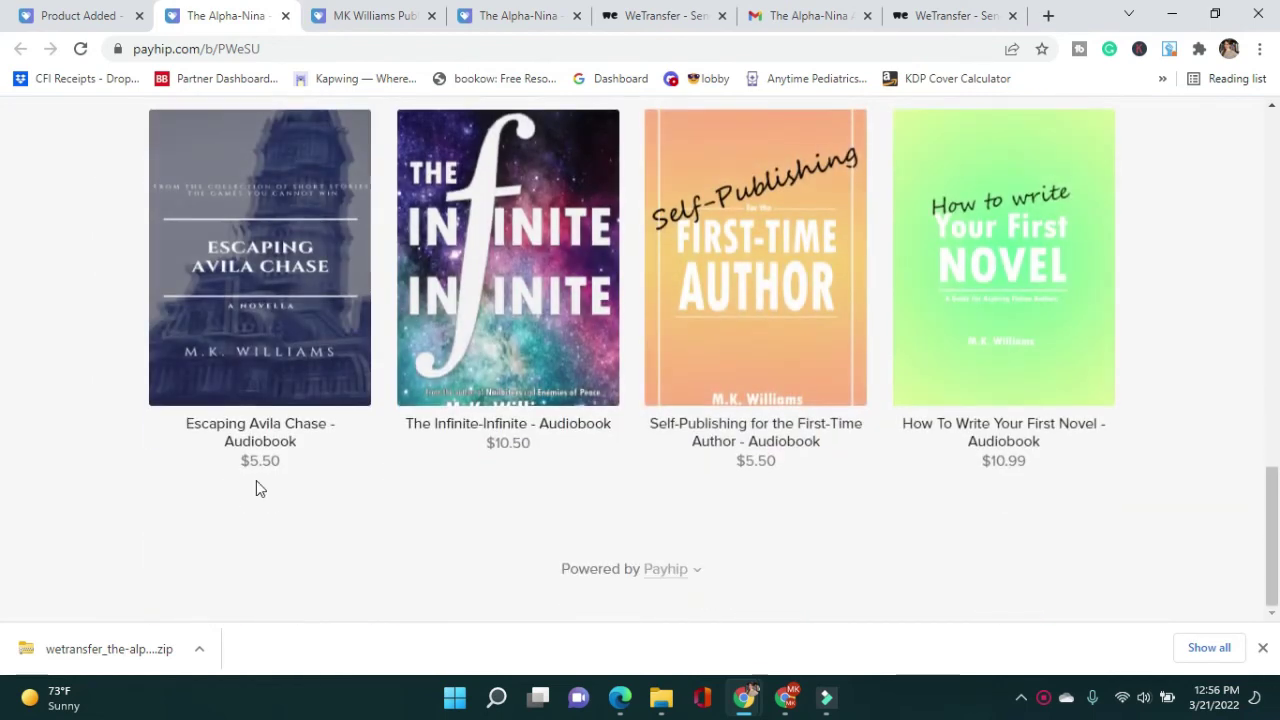
scroll(258, 485, "up", 5)
scroll(258, 491, "up", 8)
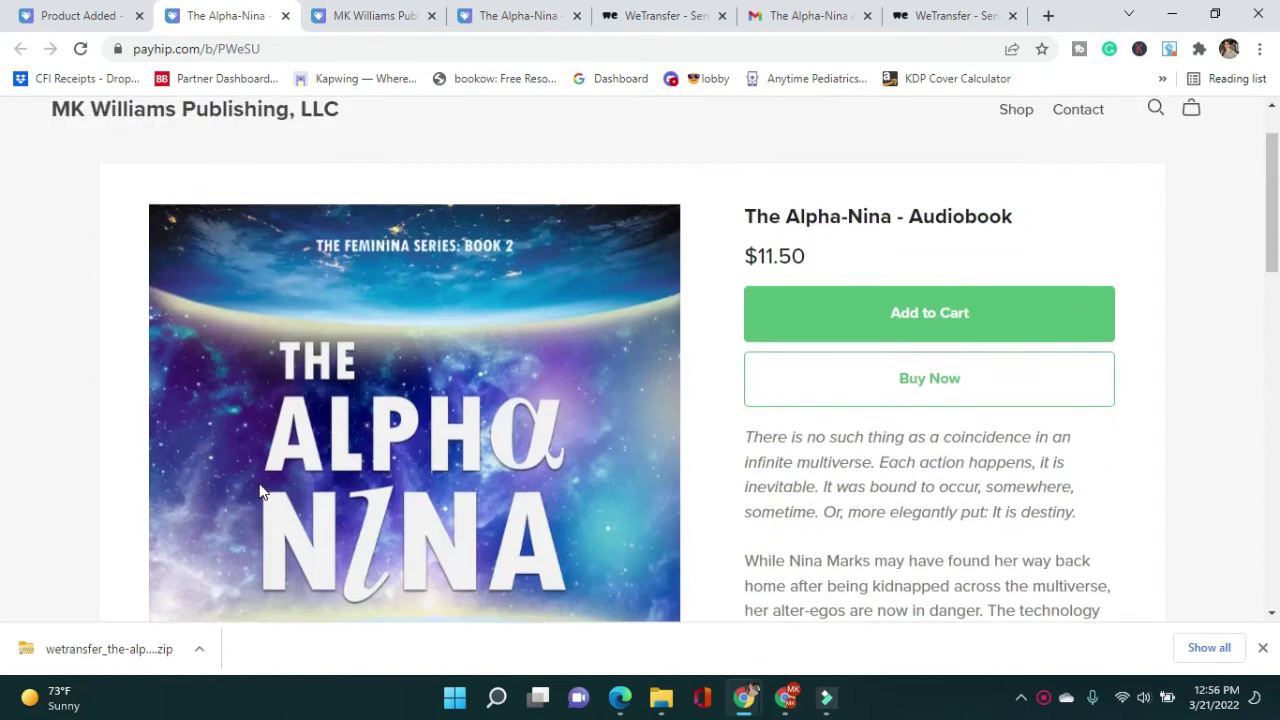